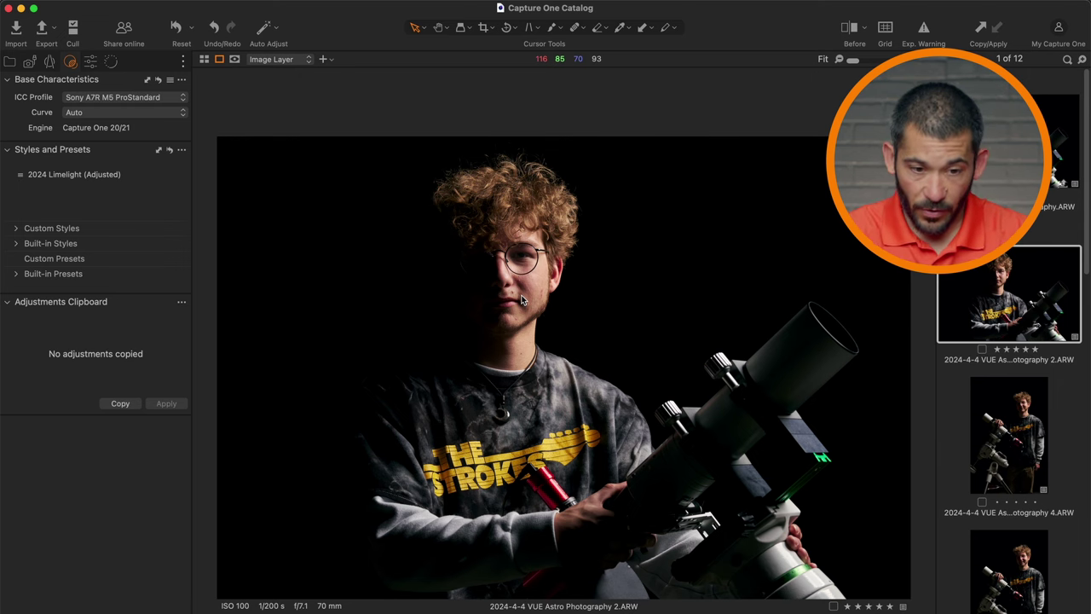
Browse the telescope portraits from 2024-4-4 VUE Astro Photography 4.ARW through to the last shot in the catalog.
left_click(1012, 419)
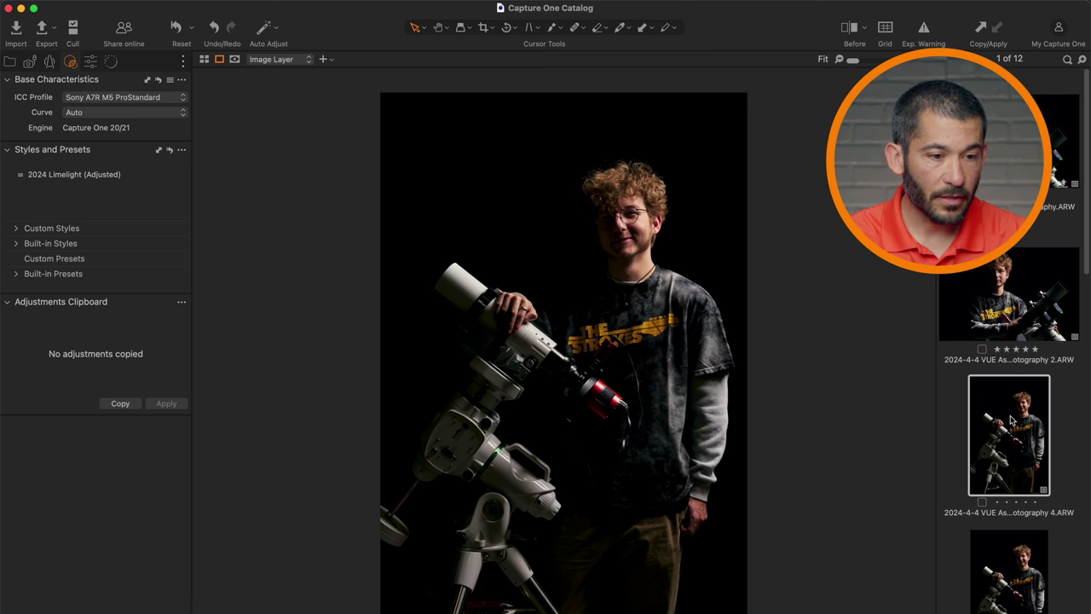
key("Right")
key("Right")
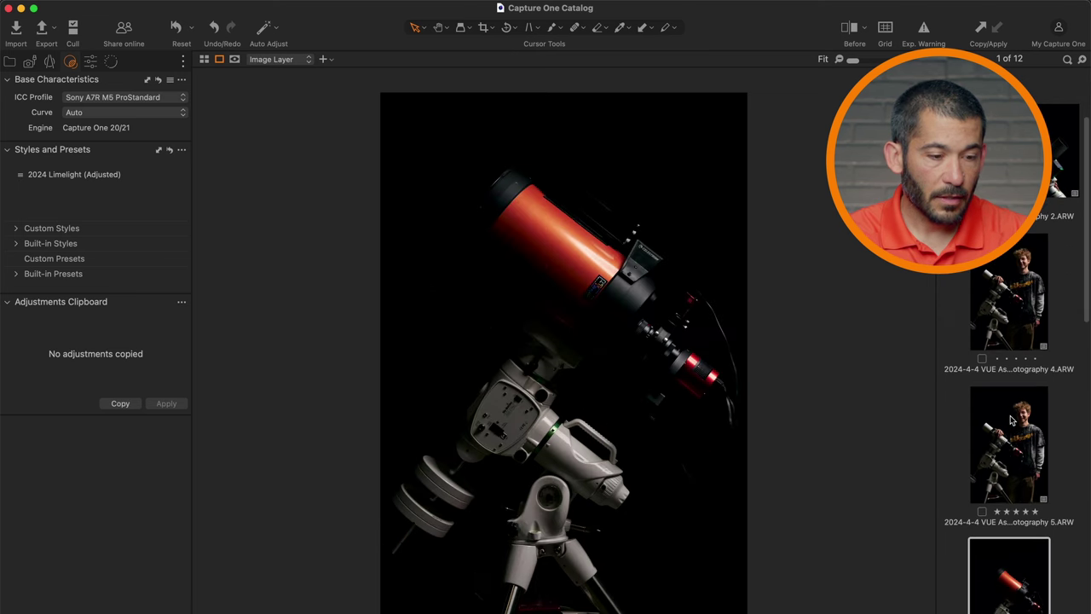
key("Right")
key("Right")
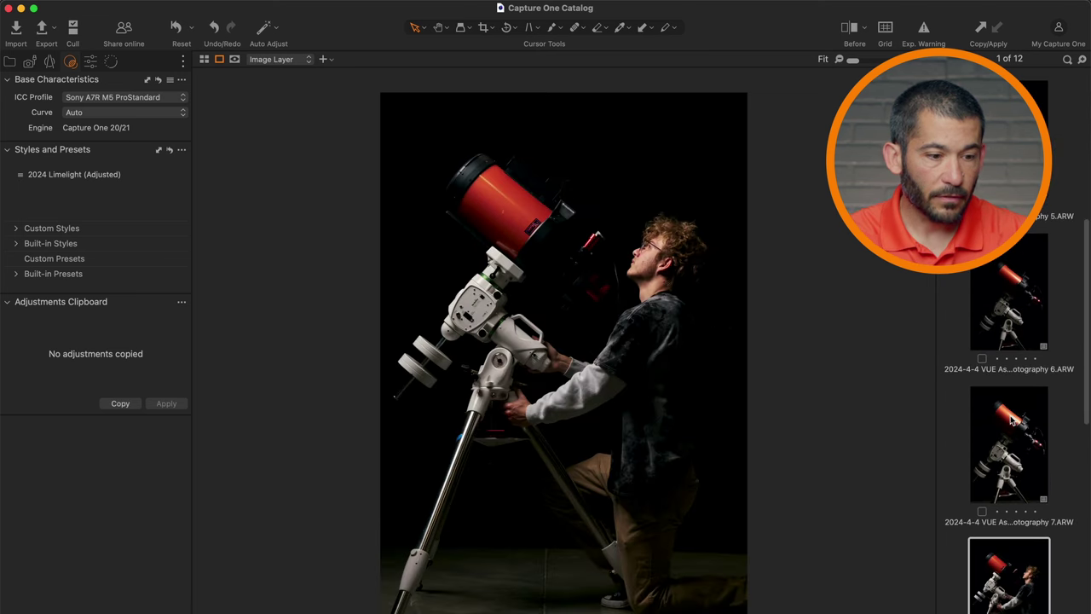
key("Right")
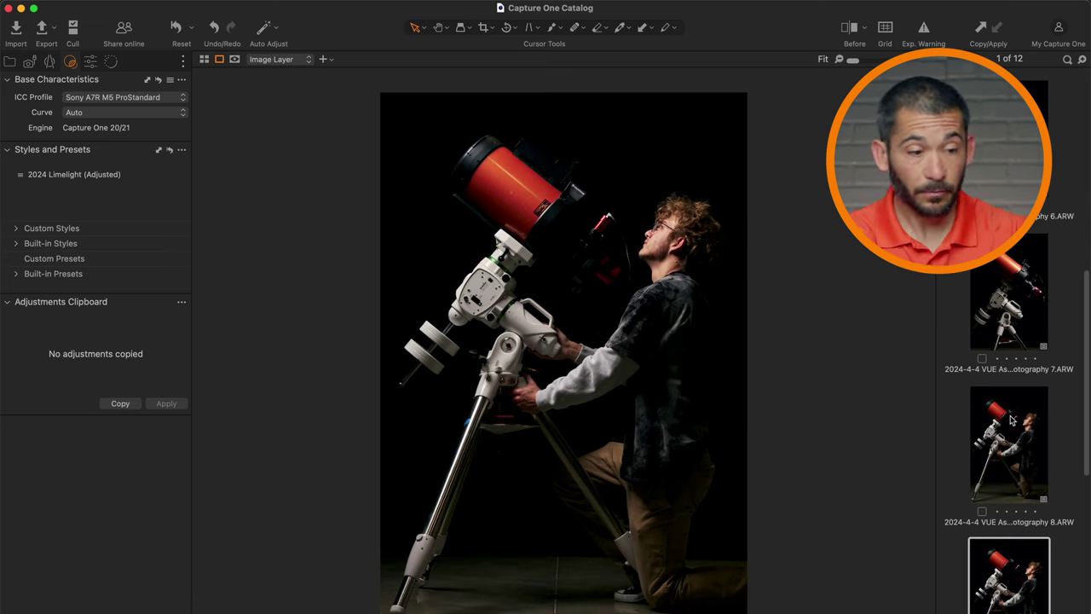
key("Right")
key("Right")
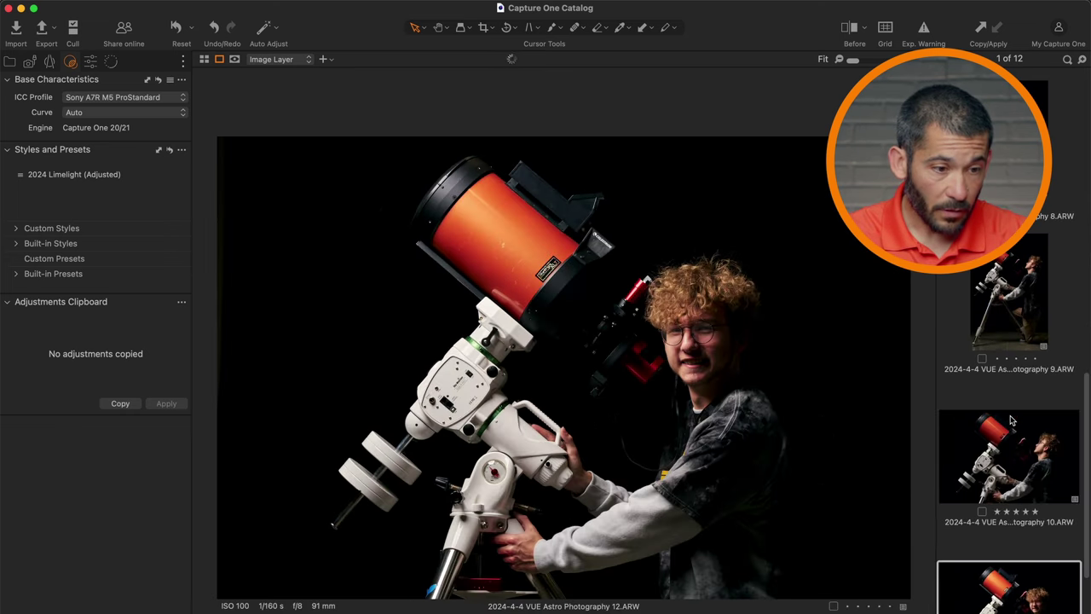
key("Right")
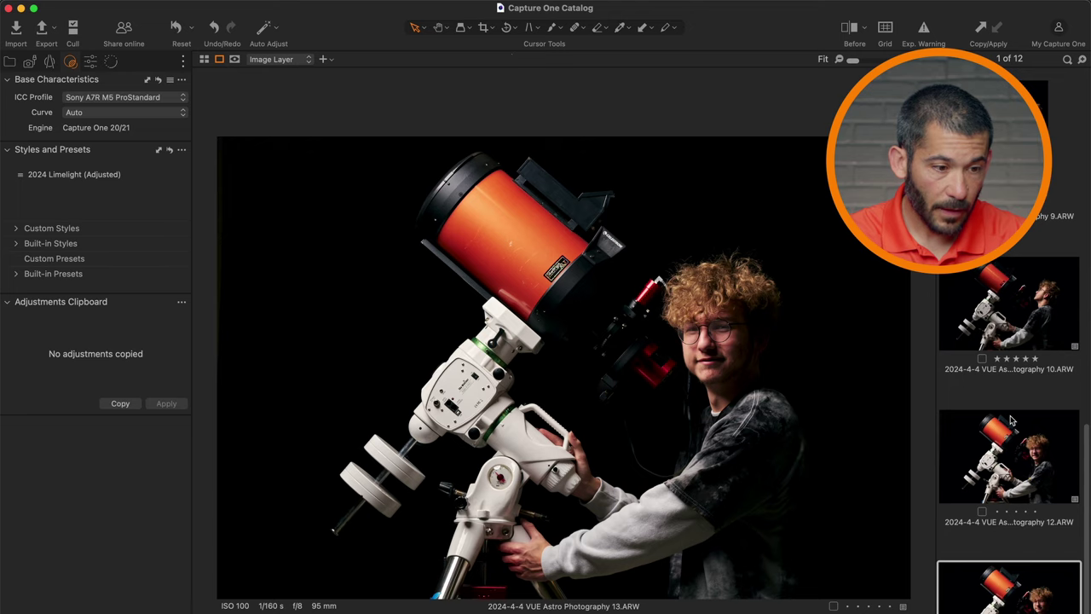
key("Right")
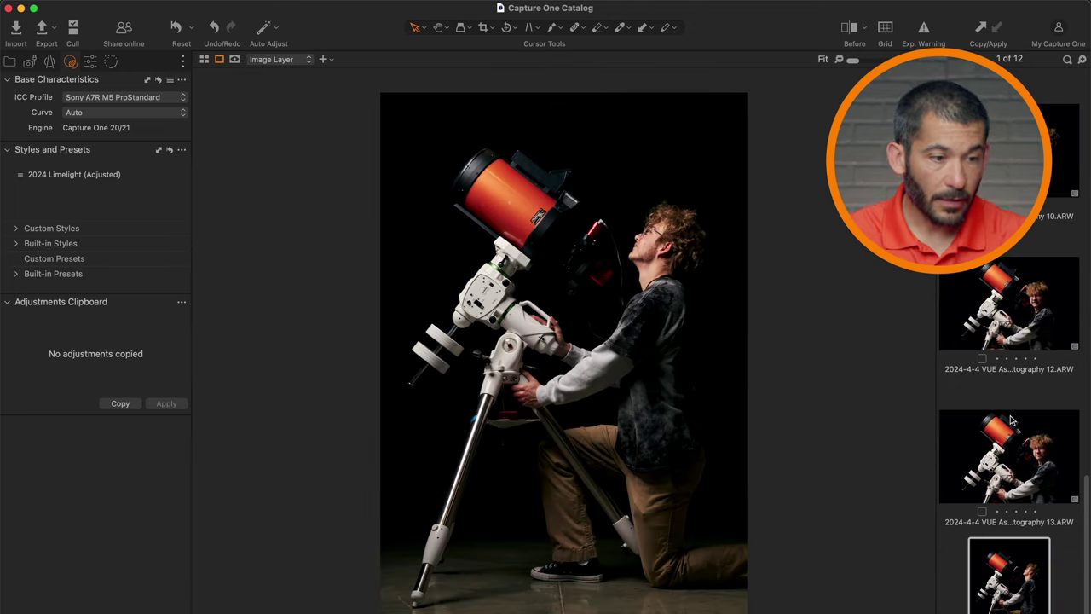
Send 2024-4-4 VUE Astro Photography.ARW to Photoshop for editing as an uncompressed 16-bit TIFF with the Adobe RGB (1998) profile.
scroll(1013, 226, "up", 10)
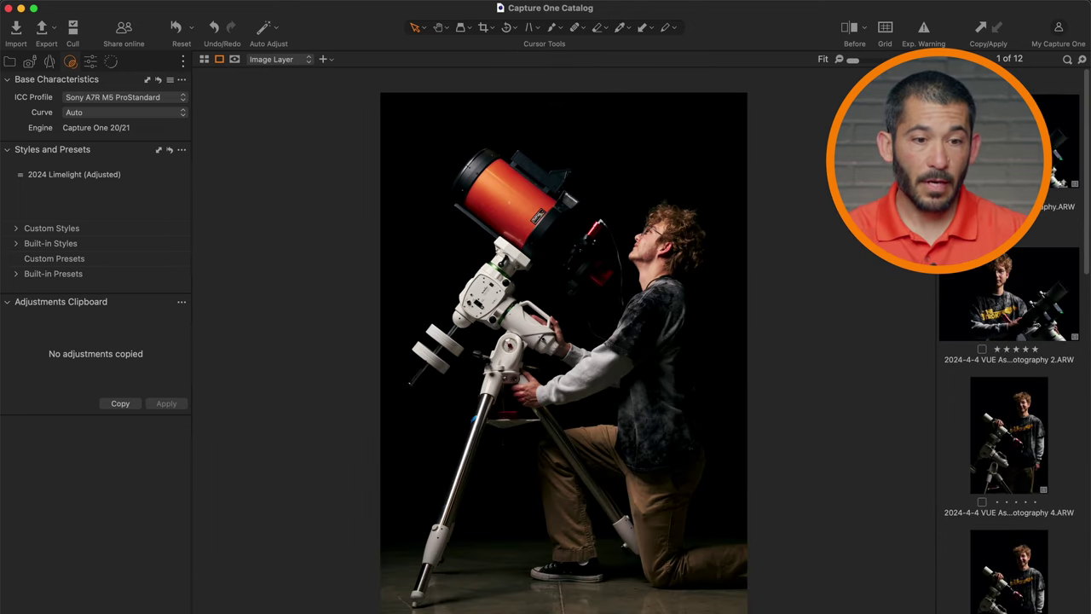
left_click(1015, 141)
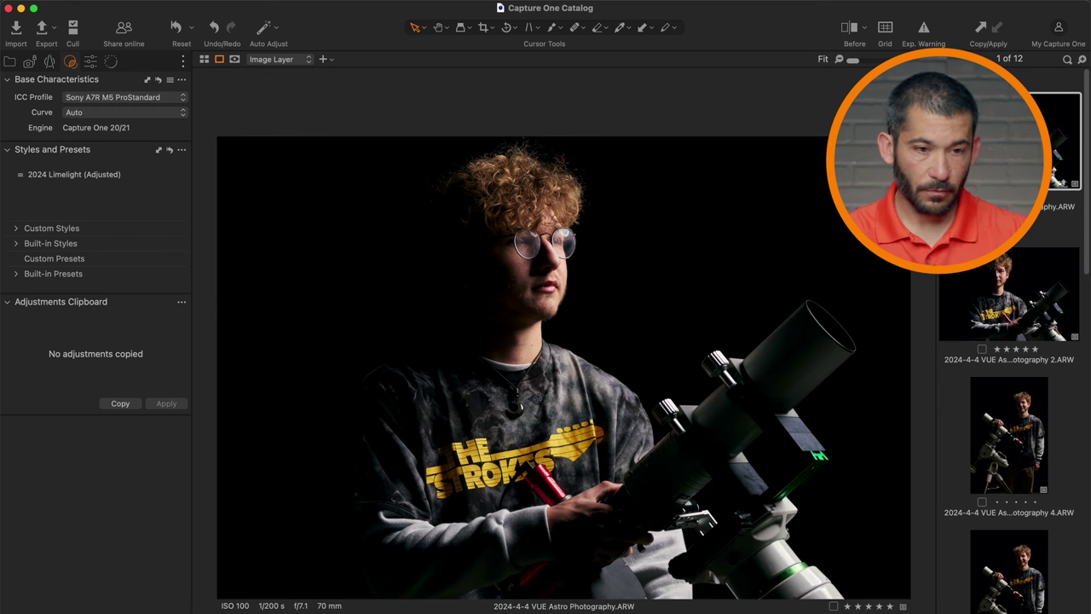
right_click(996, 141)
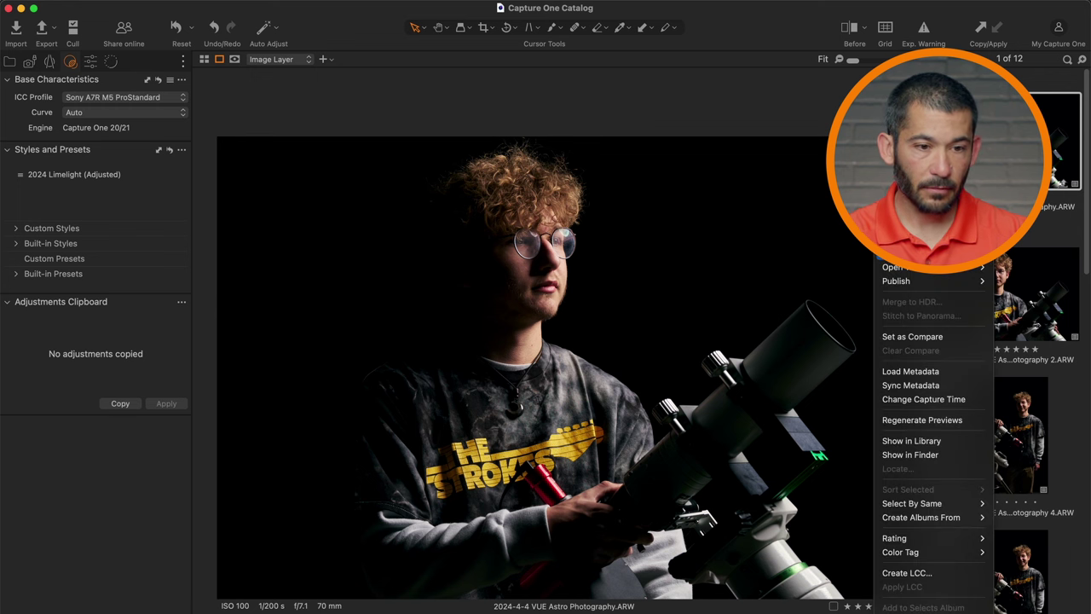
mouse_move(894, 267)
left_click(789, 253)
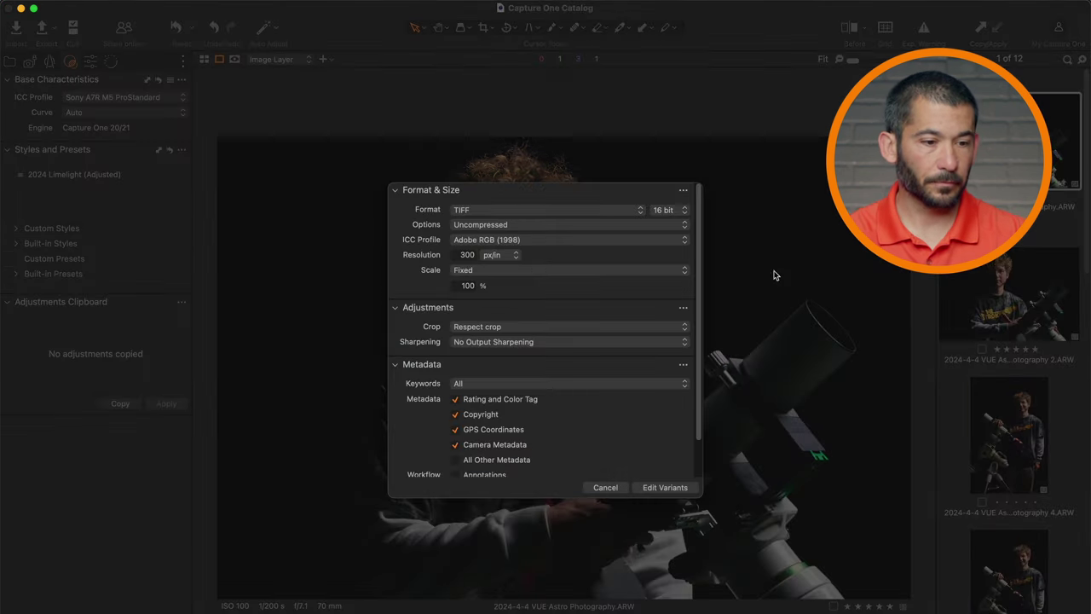
left_click(665, 486)
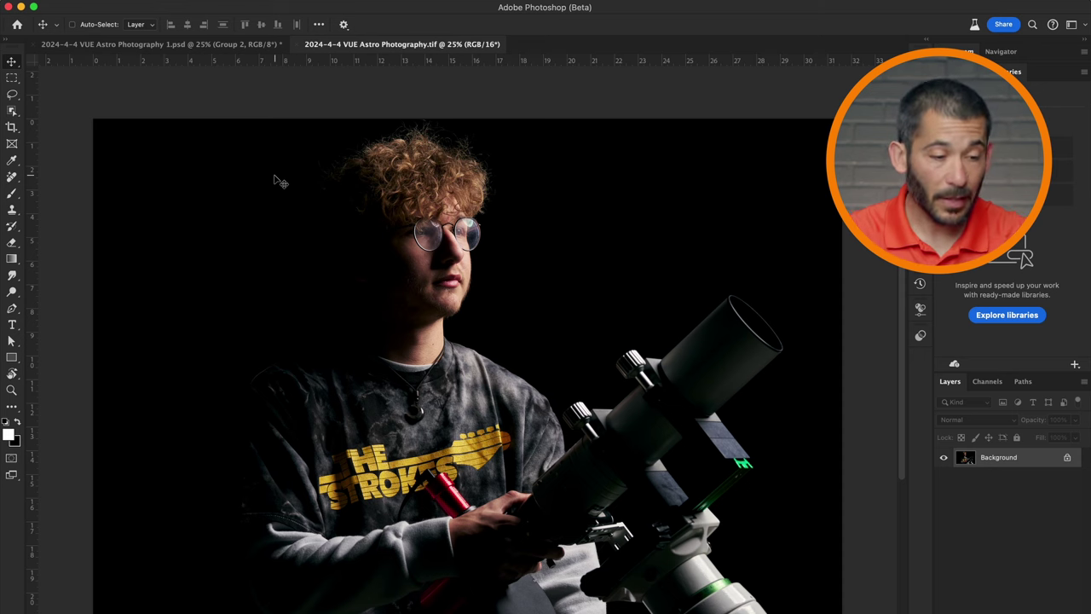
Start placing an embedded image and open the wetransfer astrophotography folder on the Desktop.
left_click(126, 1)
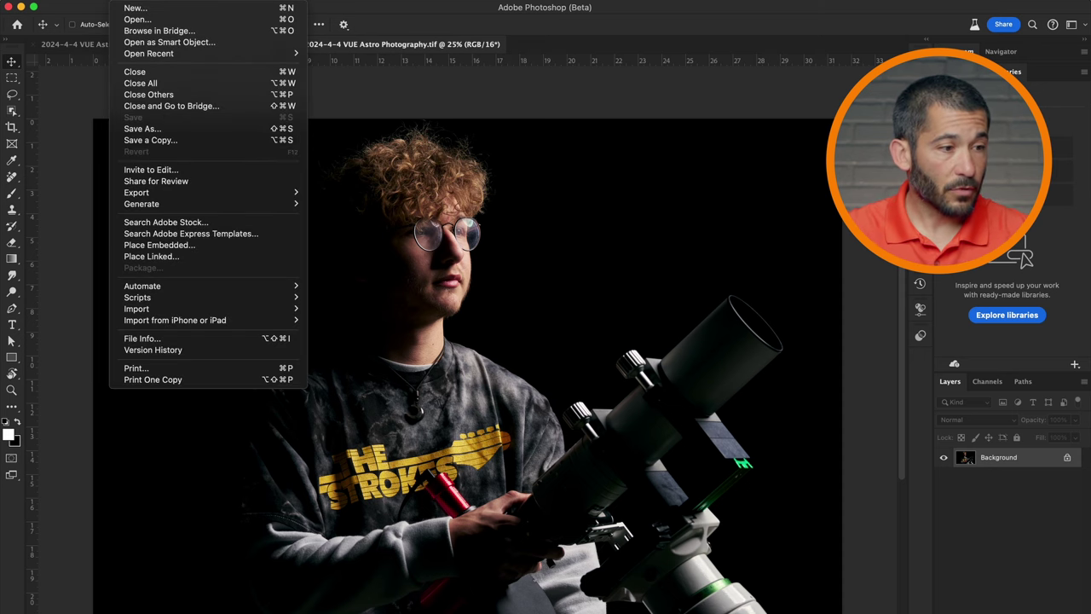
left_click(182, 245)
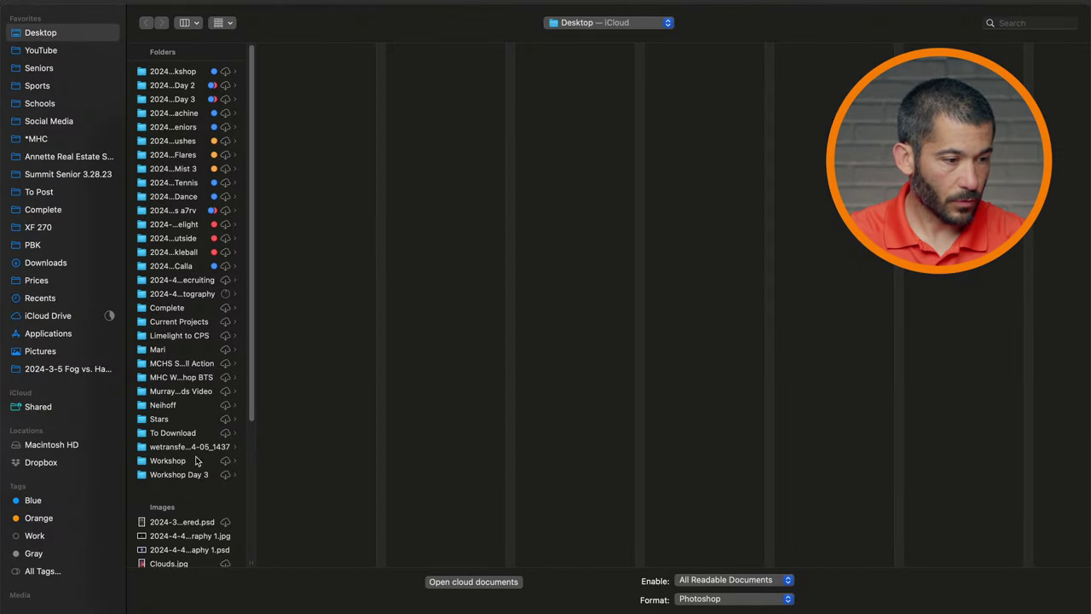
left_click(189, 448)
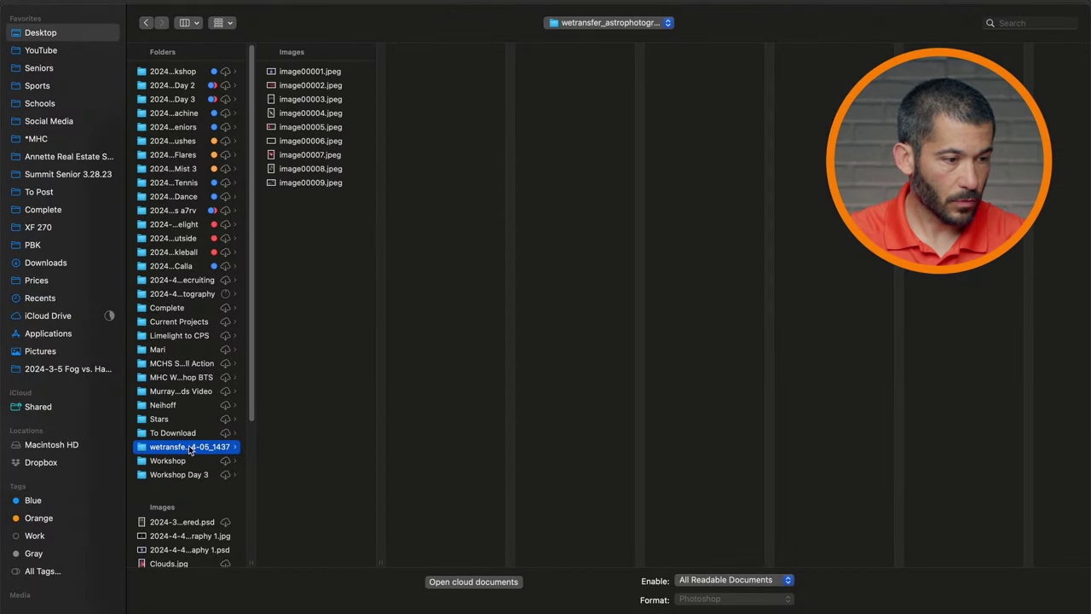
Preview the nebula and galaxy pictures image00001.jpeg through image00009.jpeg to compare them as backgrounds.
left_click(338, 73)
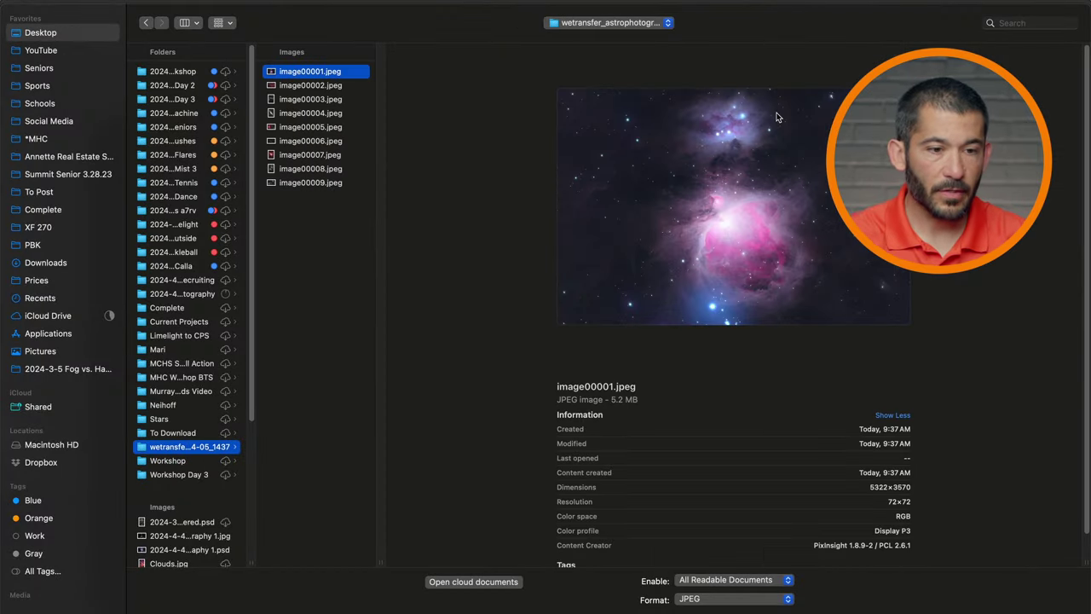
key("Down")
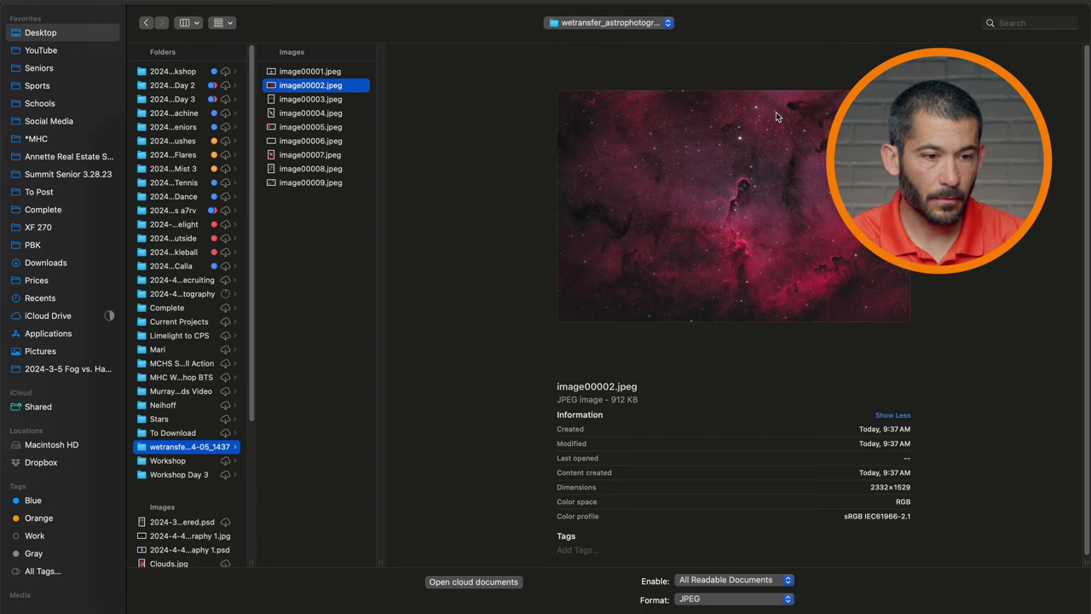
key("Down")
key("Down")
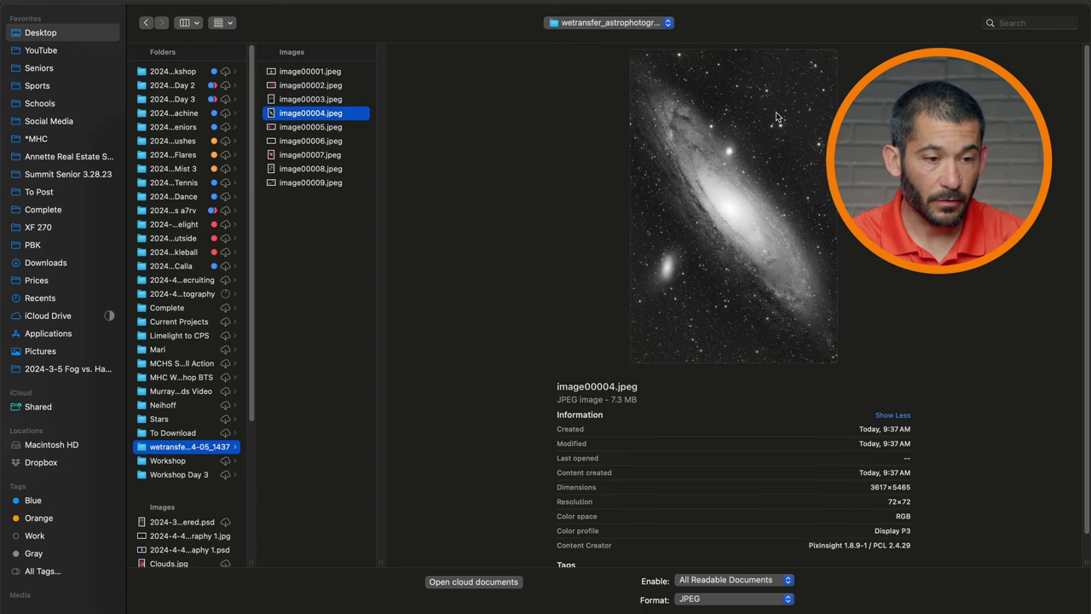
key("Down")
key("Down")
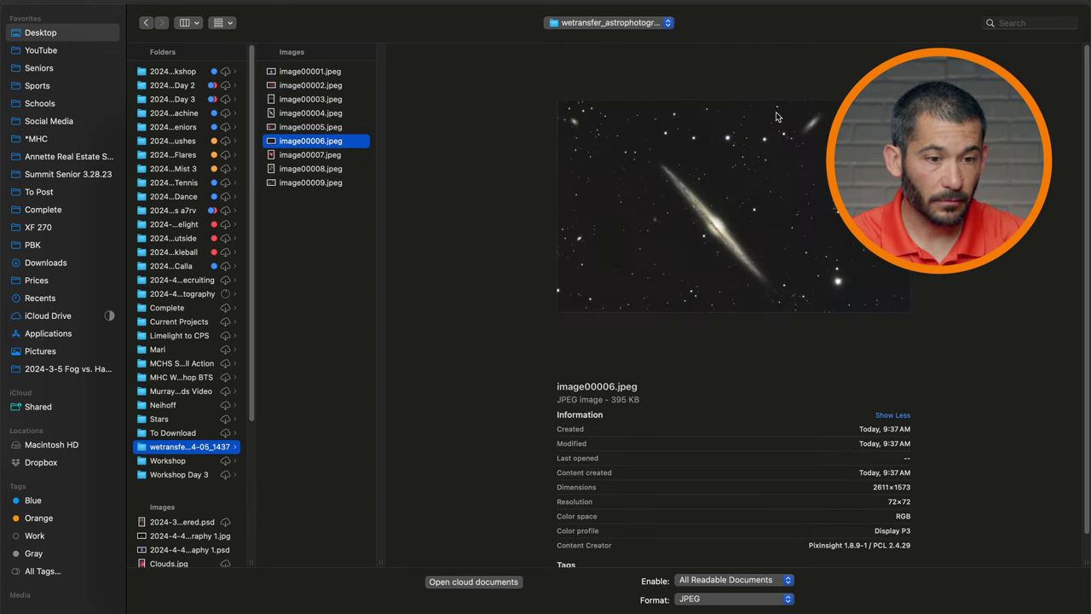
key("Down")
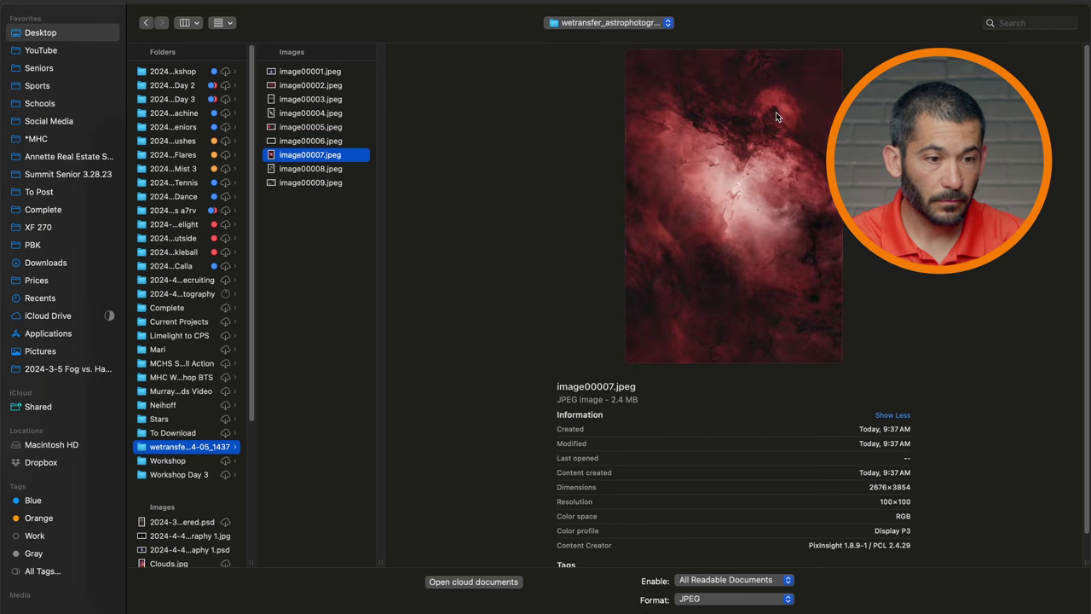
key("Down")
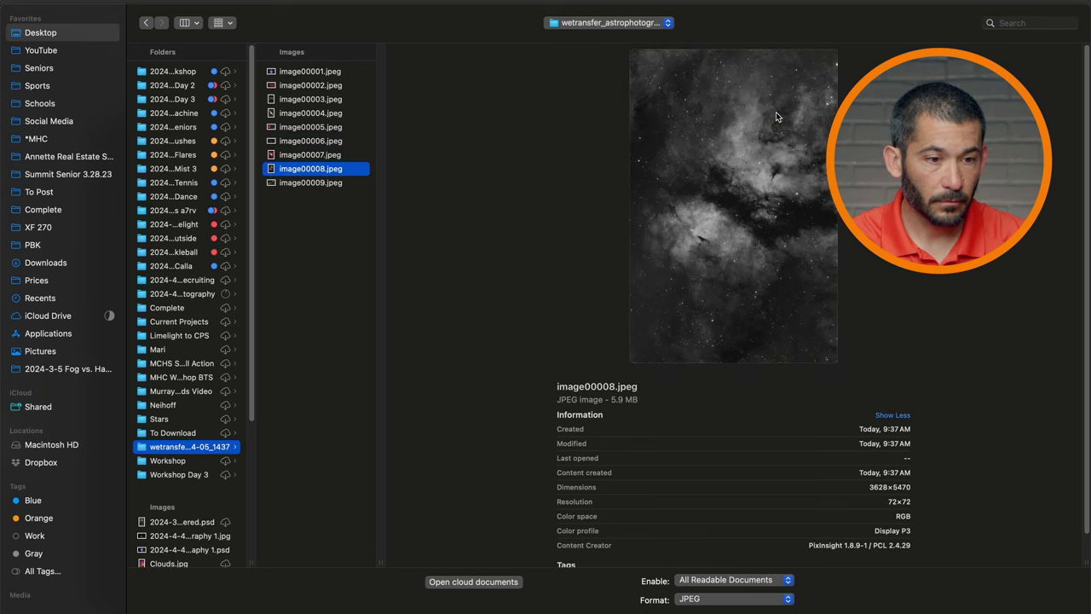
key("Down")
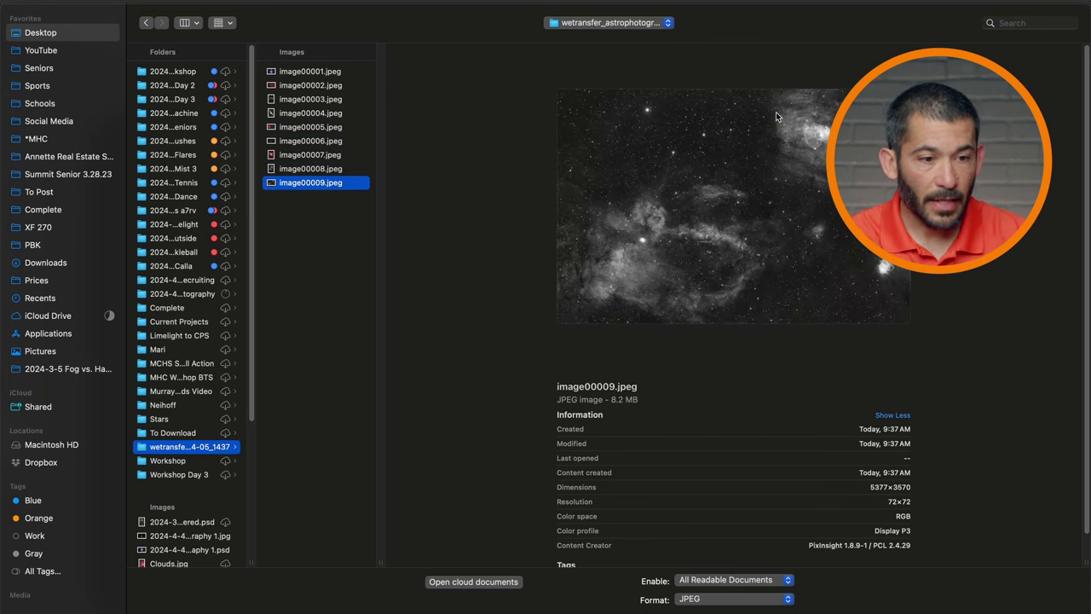
key("Up")
key("Up")
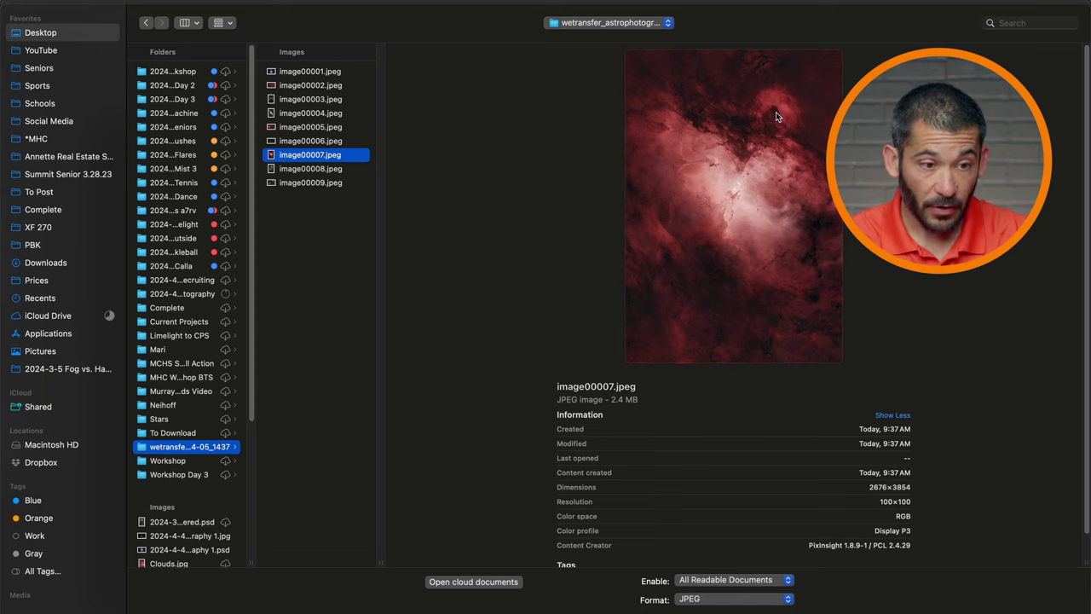
key("Up")
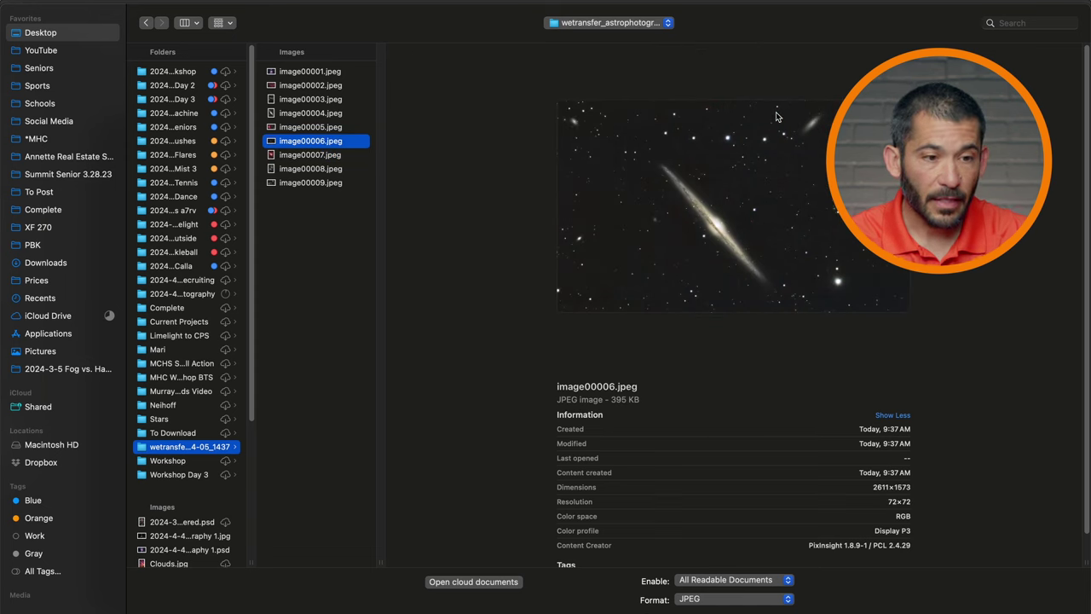
key("Up")
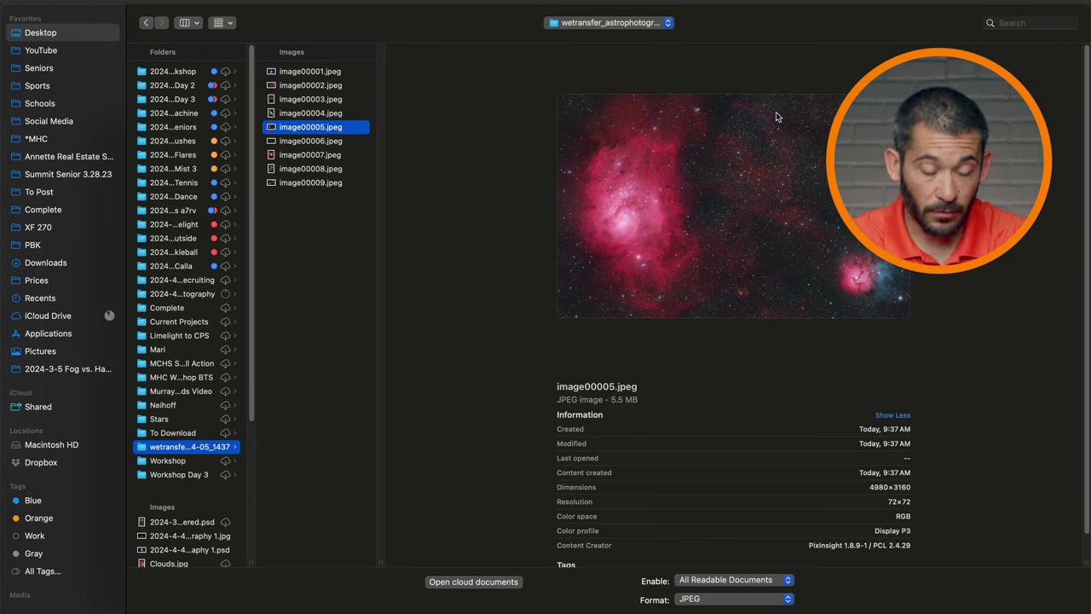
key("Up")
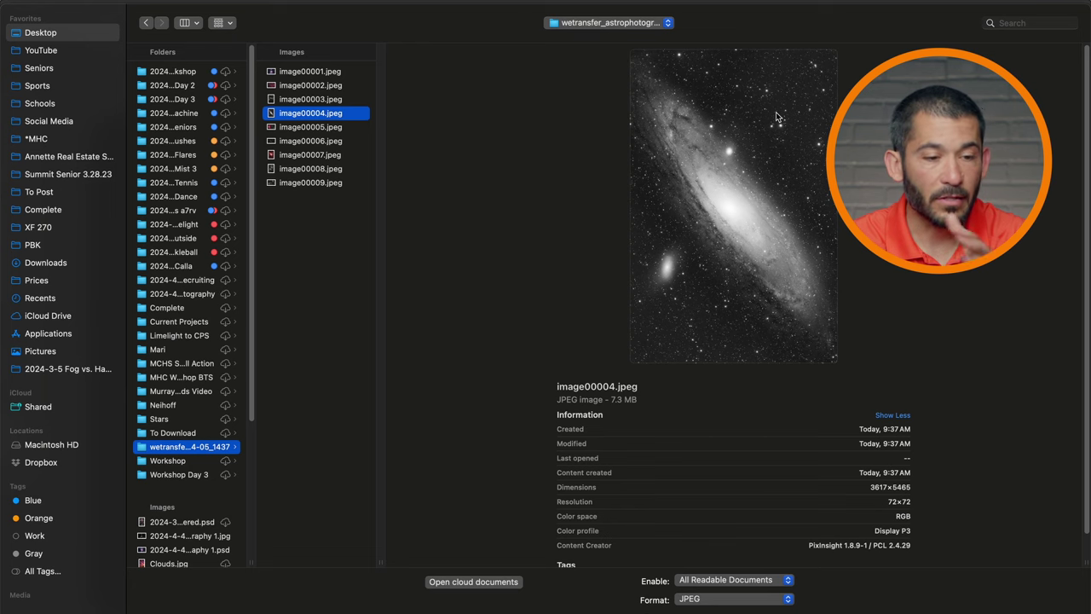
key("Up")
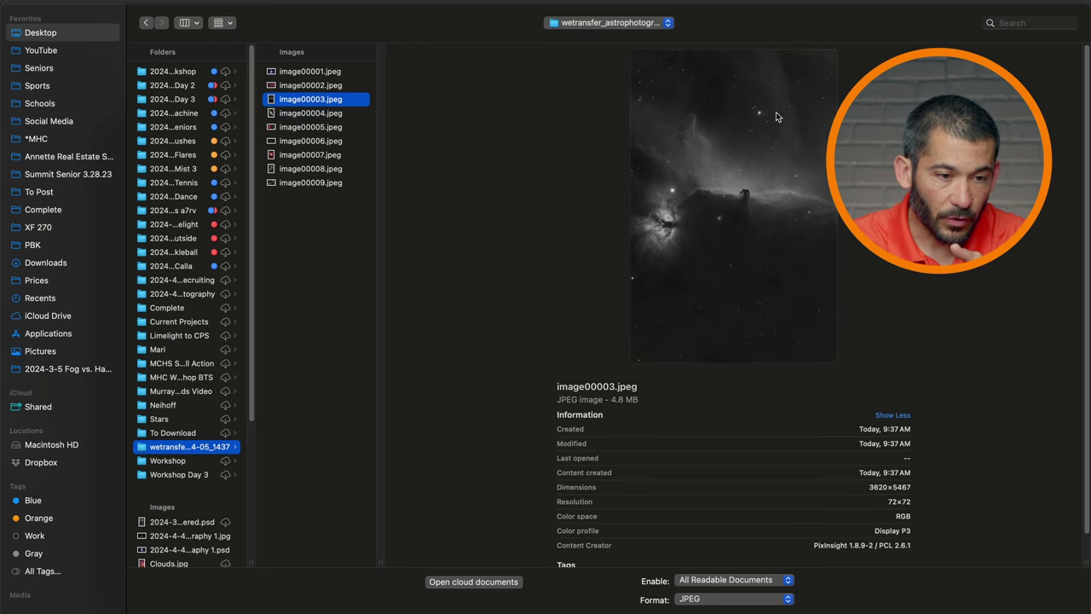
key("Up")
key("Up")
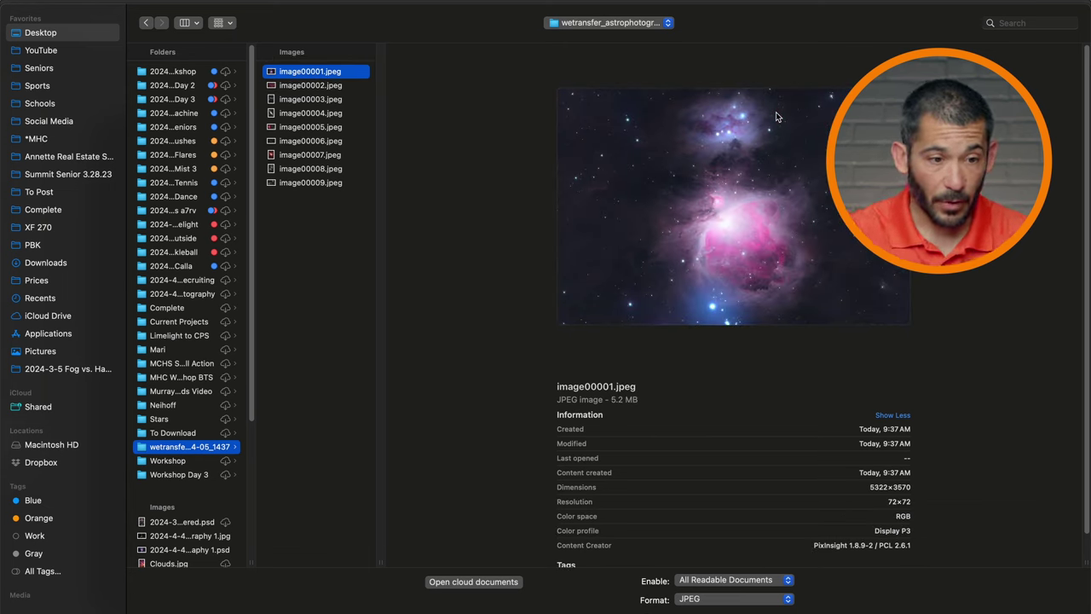
Embed image00005.jpeg above the portrait and scale it proportionally from its center to about 48.64% so it covers the canvas.
left_click(316, 127)
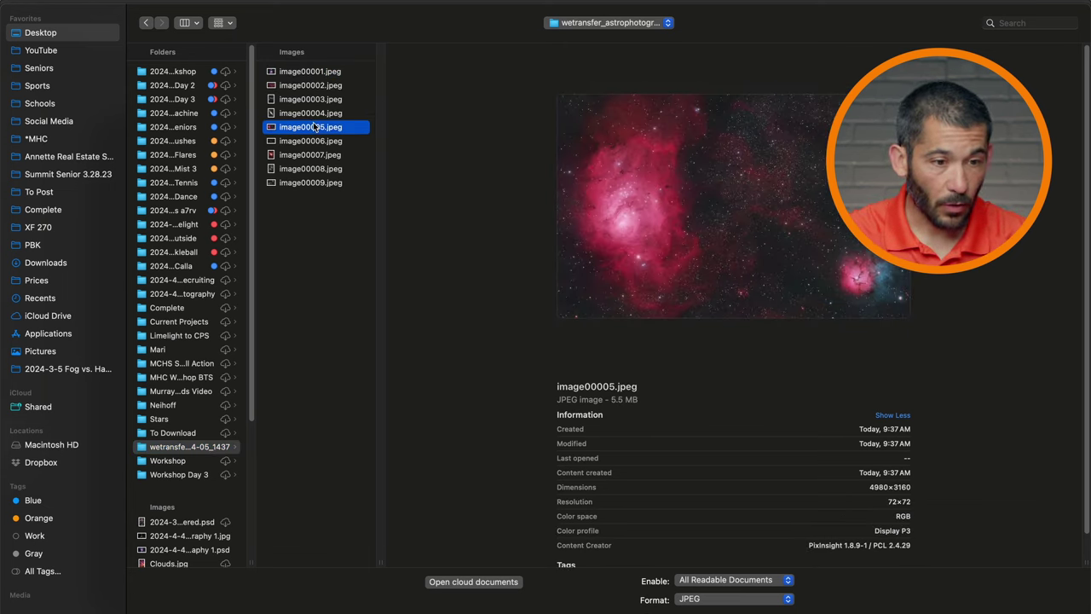
key("Return")
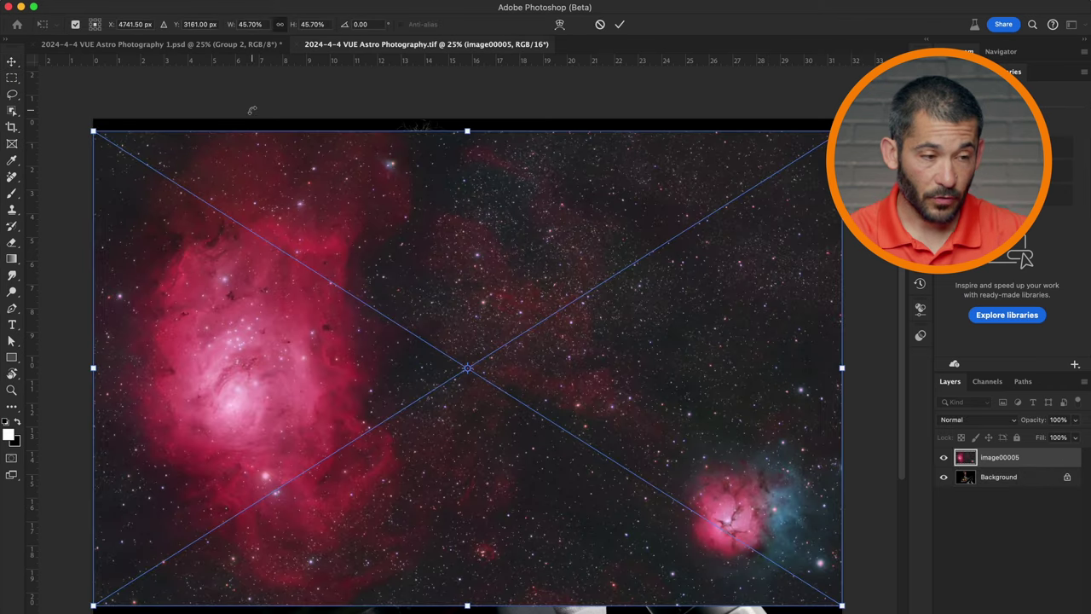
key("super+minus")
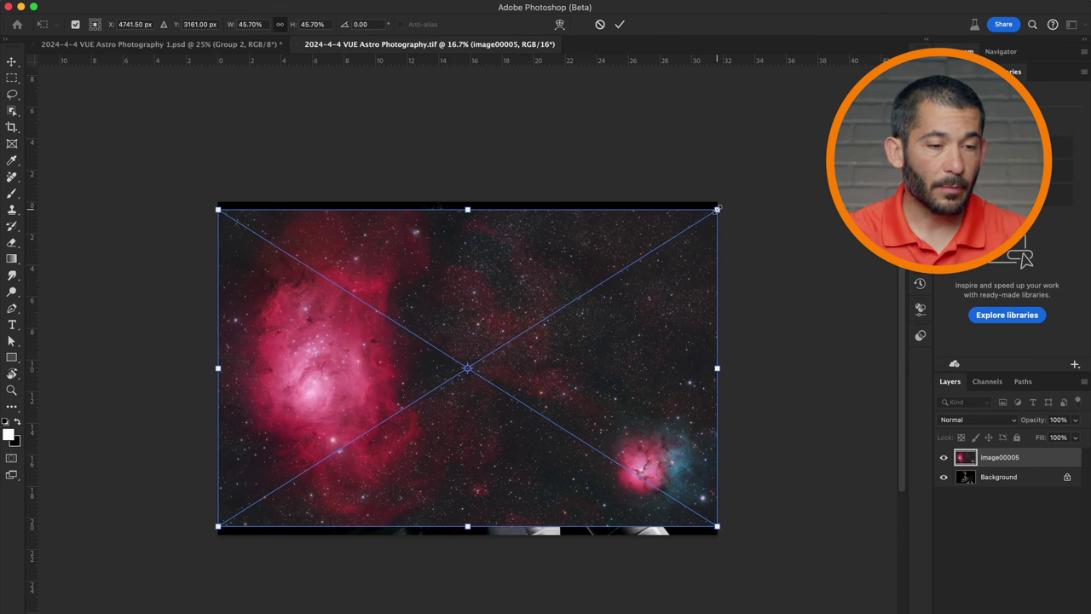
left_click_drag(717, 208, 732, 200)
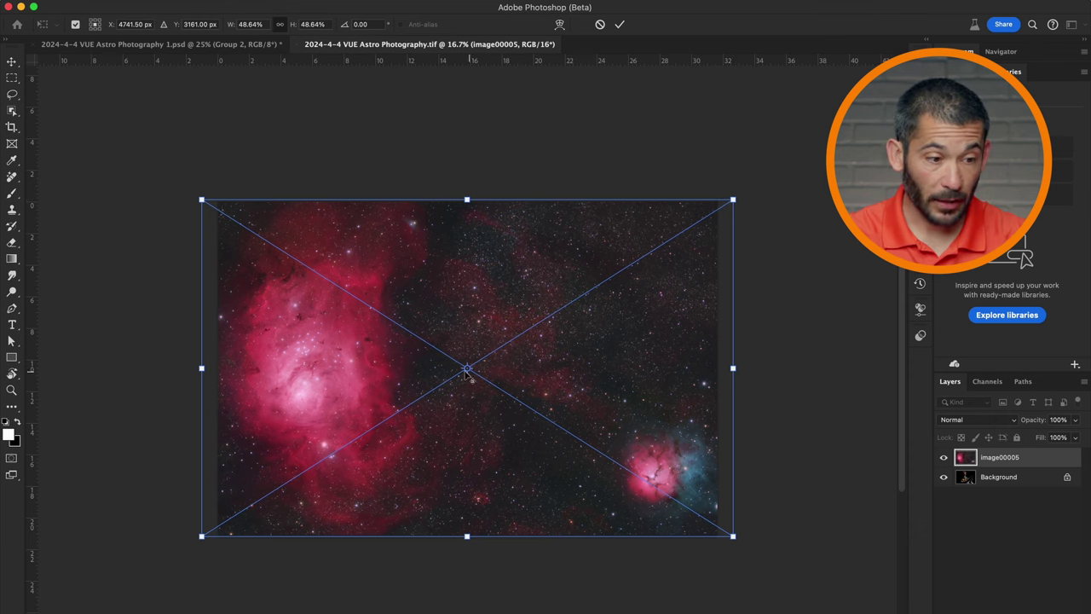
left_click_drag(469, 371, 624, 357)
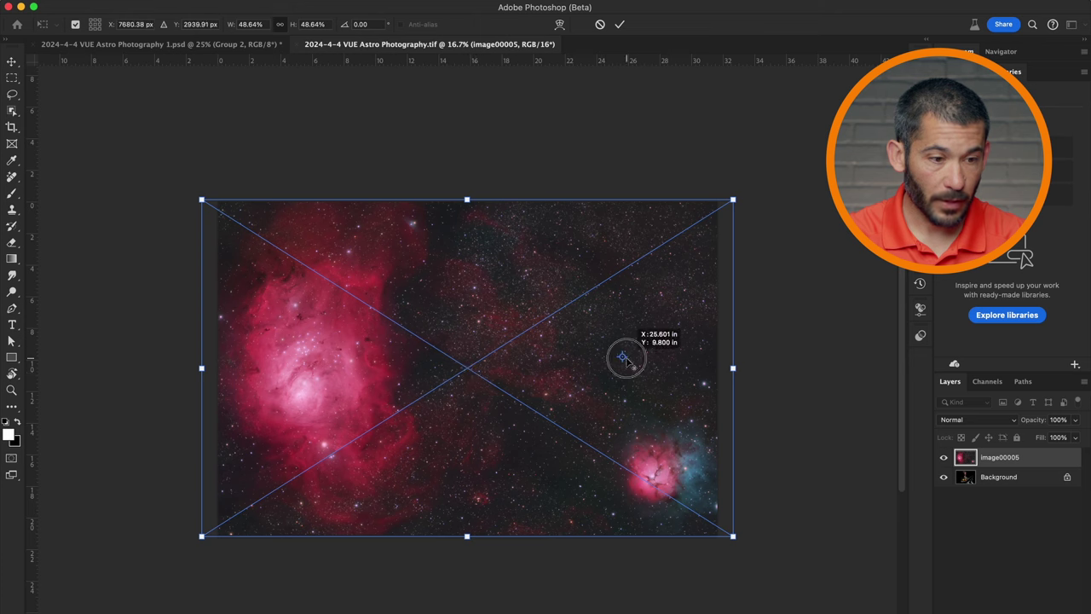
left_click_drag(731, 200, 776, 176)
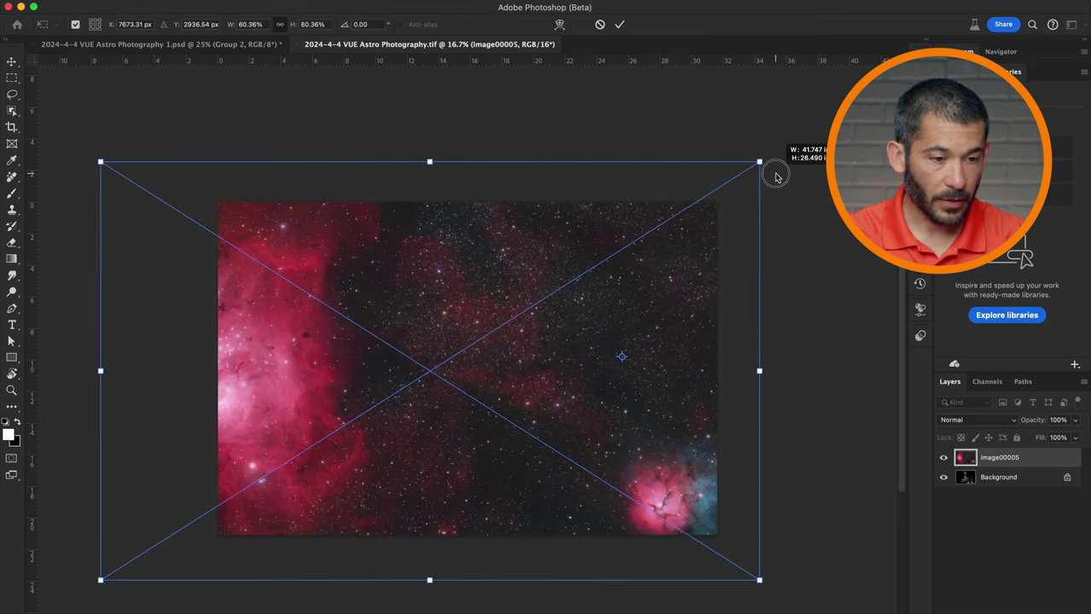
key("super+z")
left_click_drag(629, 360, 467, 368)
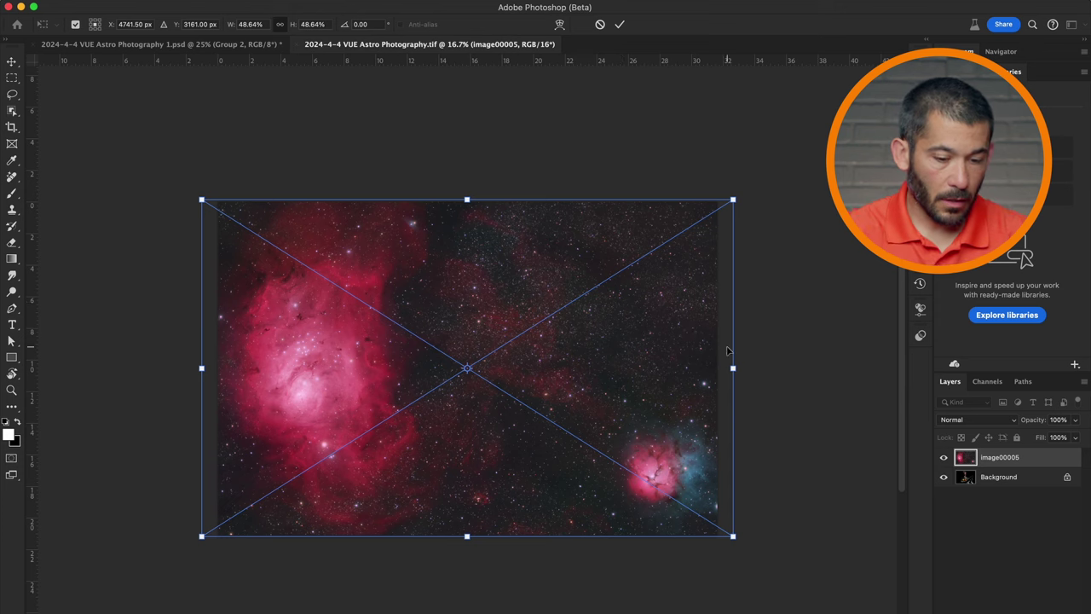
Commit the placed image00005 and preview blend modes such as Lighten on it, leaving it on Normal.
key("Return")
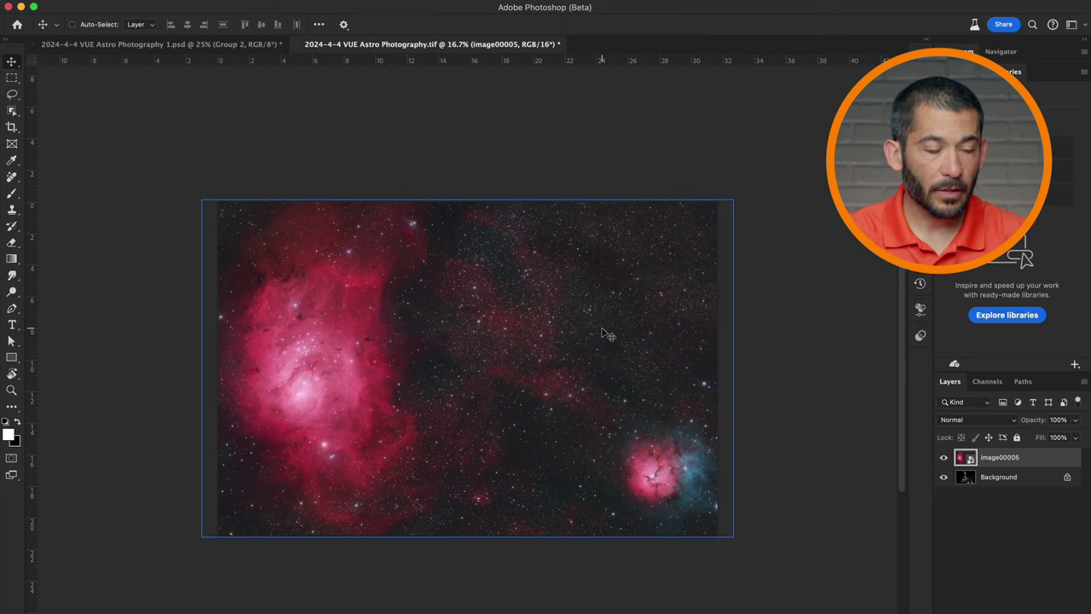
key("z")
left_click(501, 365)
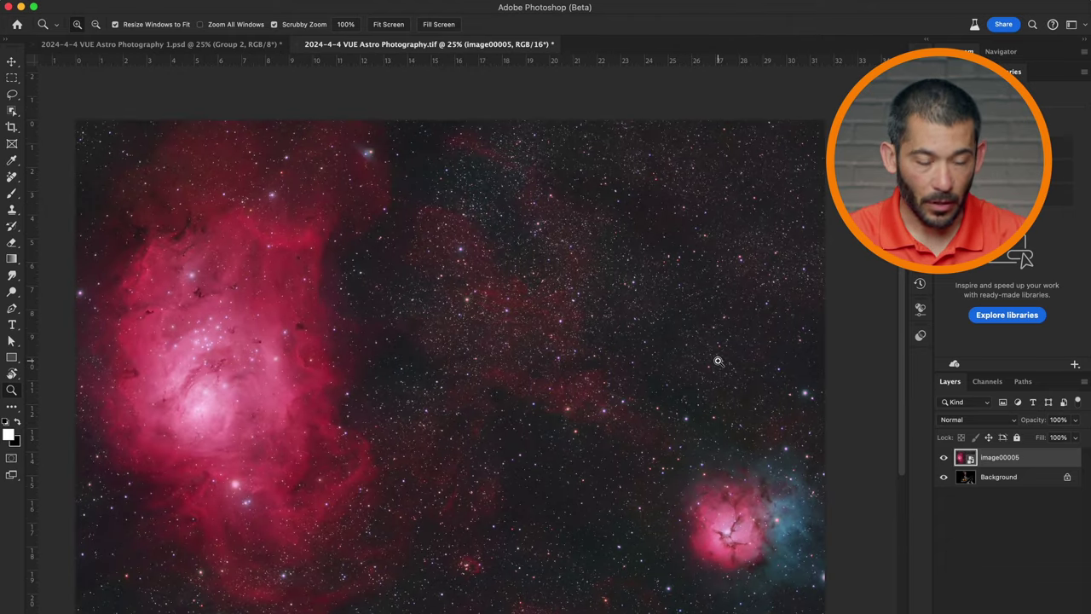
left_click(971, 424)
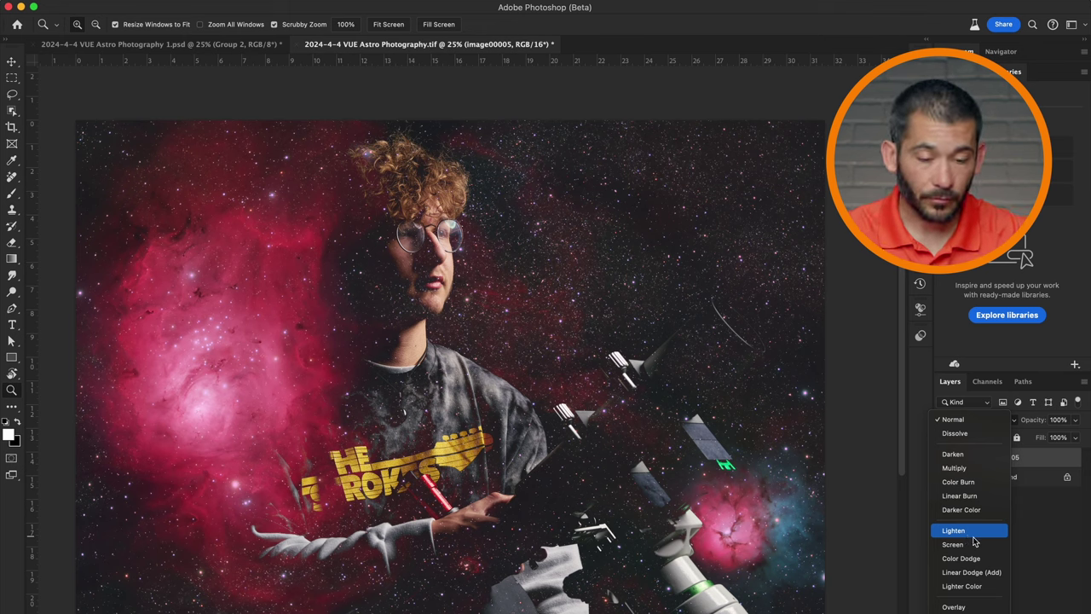
left_click(1057, 536)
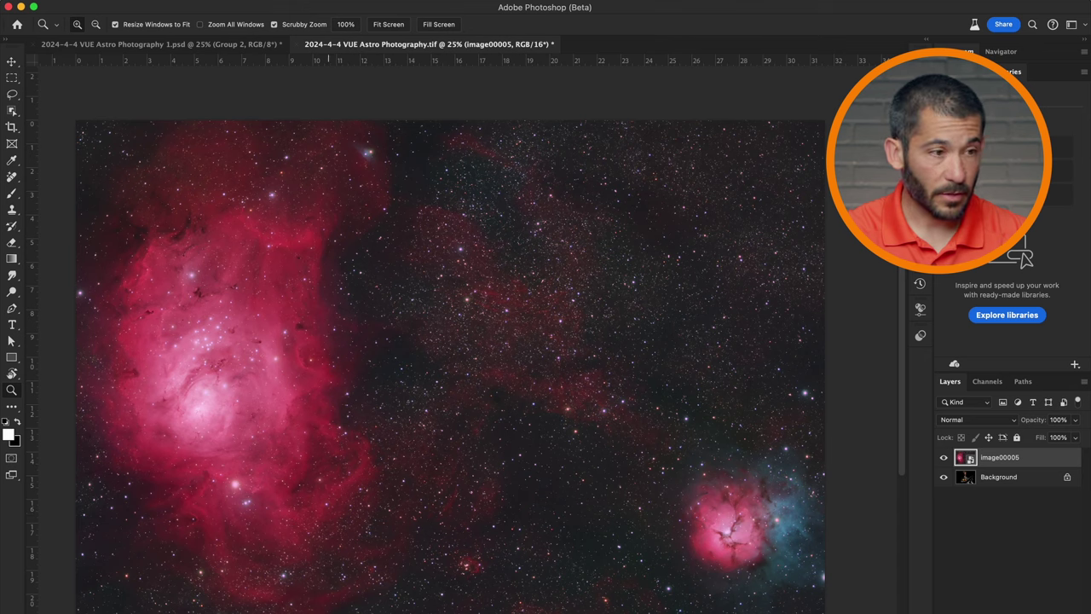
Start a Camera Raw Filter on image00005 and set Blacks to -45 and Whites to +25.
left_click(317, 0)
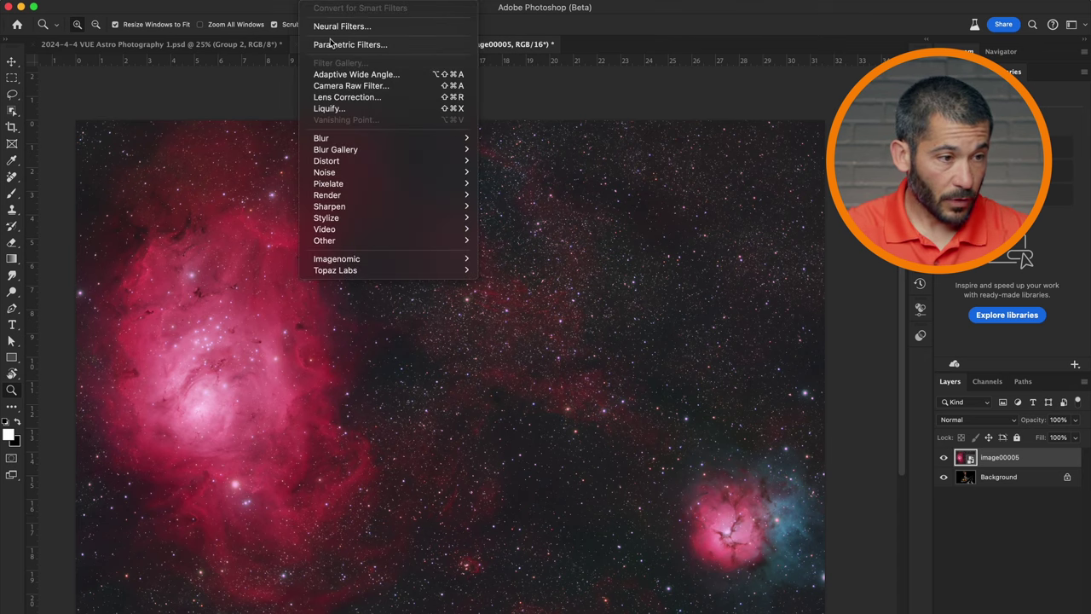
left_click(349, 86)
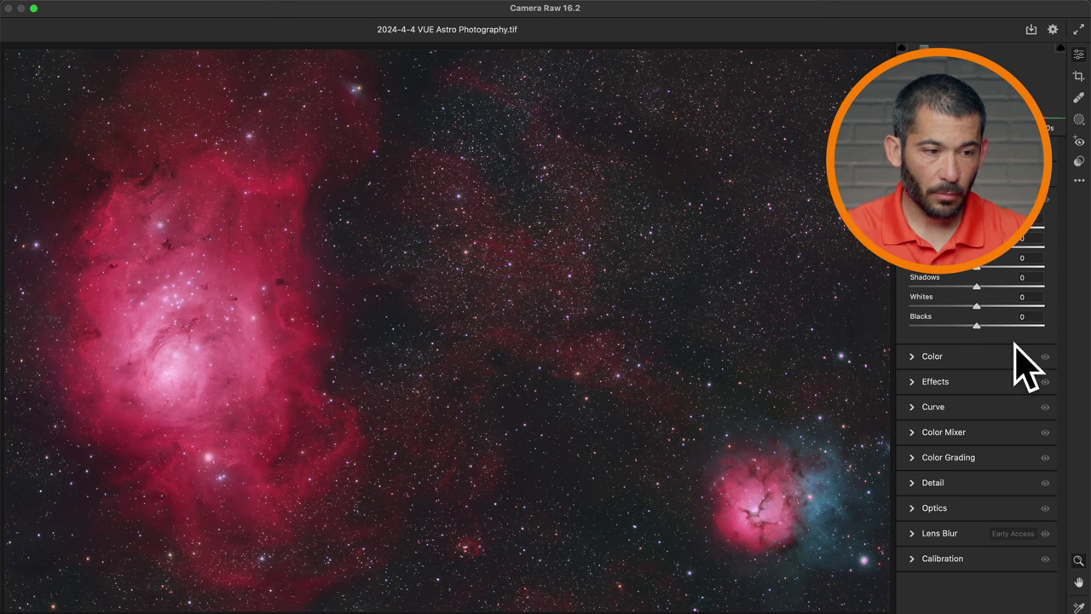
key("alt")
left_click_drag(979, 330, 951, 332)
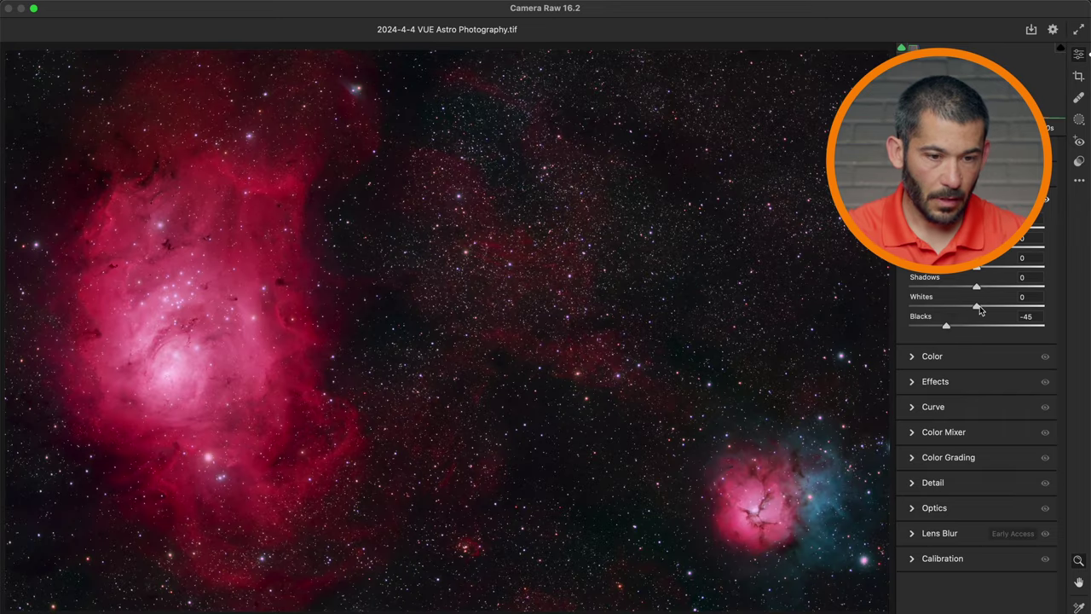
key("alt")
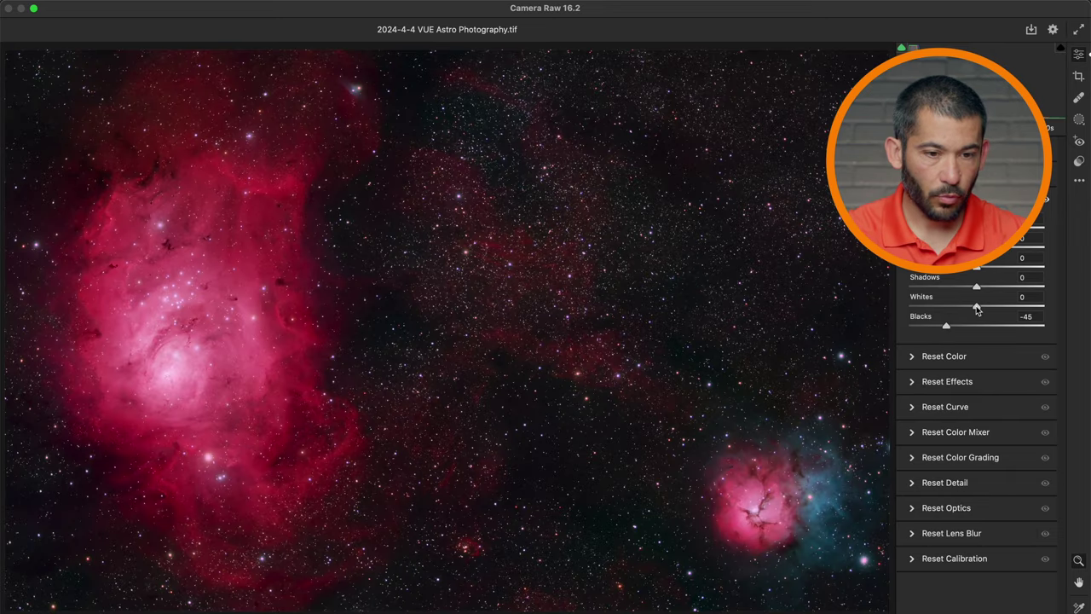
left_click_drag(976, 308, 993, 307)
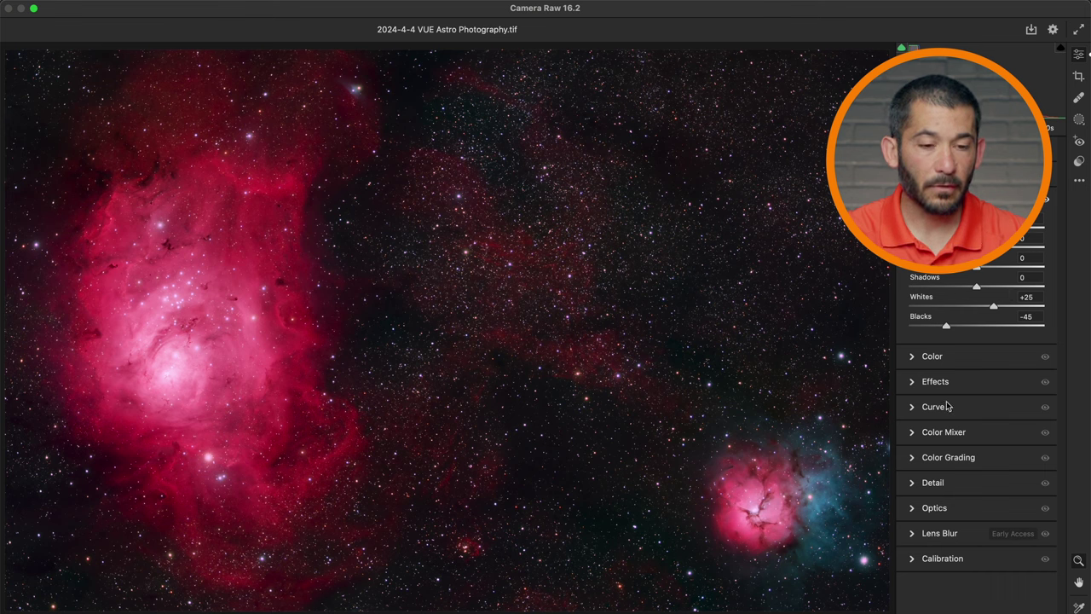
Set Clarity to +10 for the nebula and apply the Camera Raw Filter to image00005.
left_click(912, 483)
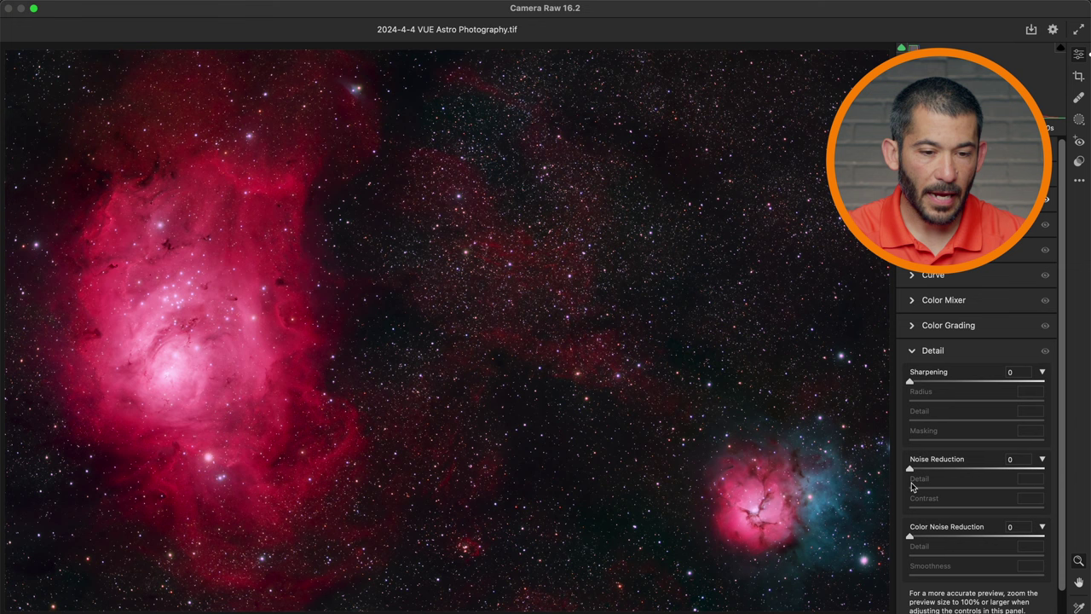
left_click(912, 352)
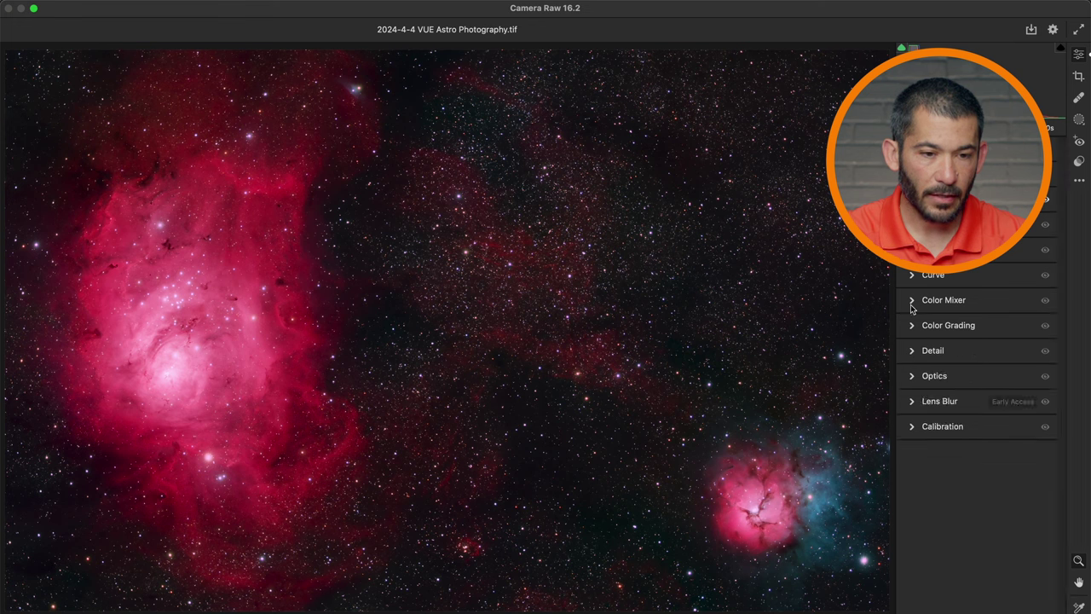
left_click(912, 250)
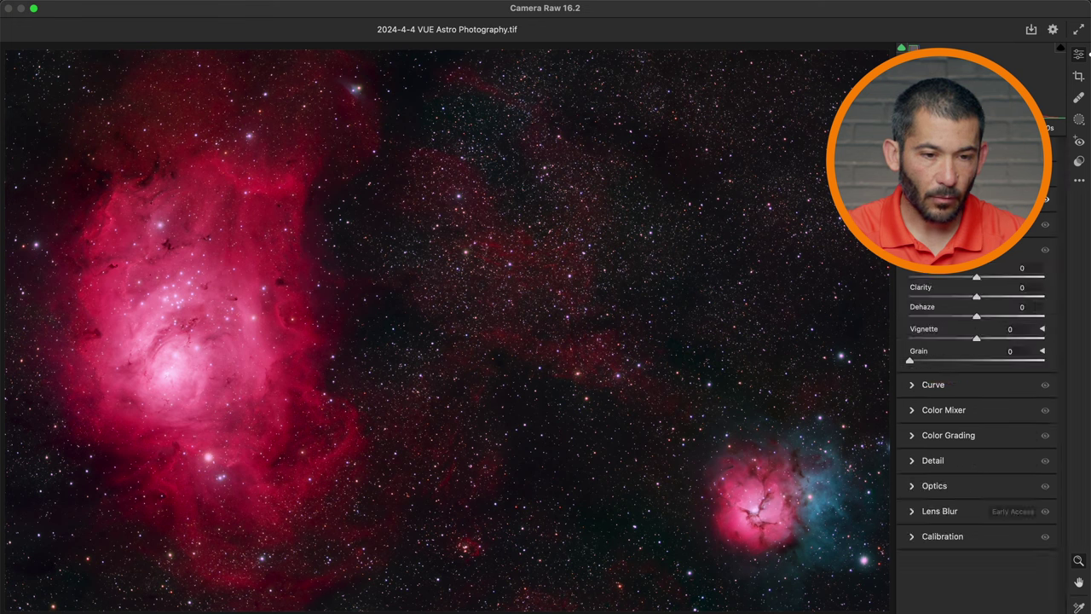
mouse_move(976, 296)
left_mouse_down()
mouse_move(1028, 295)
mouse_move(984, 305)
left_mouse_up()
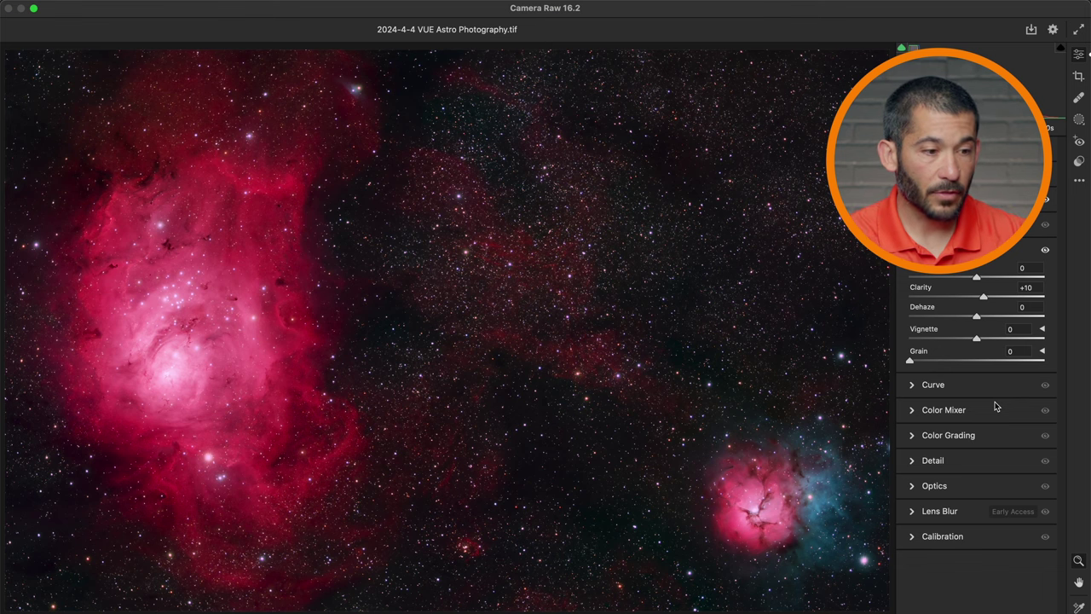
key("super+z")
key("super+shift+z")
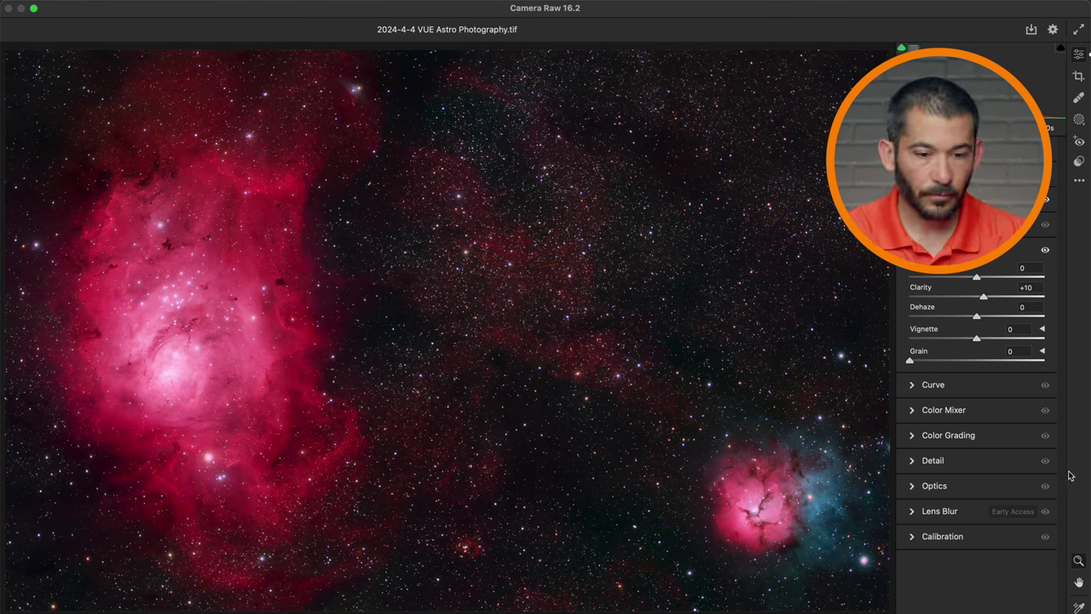
key("Return")
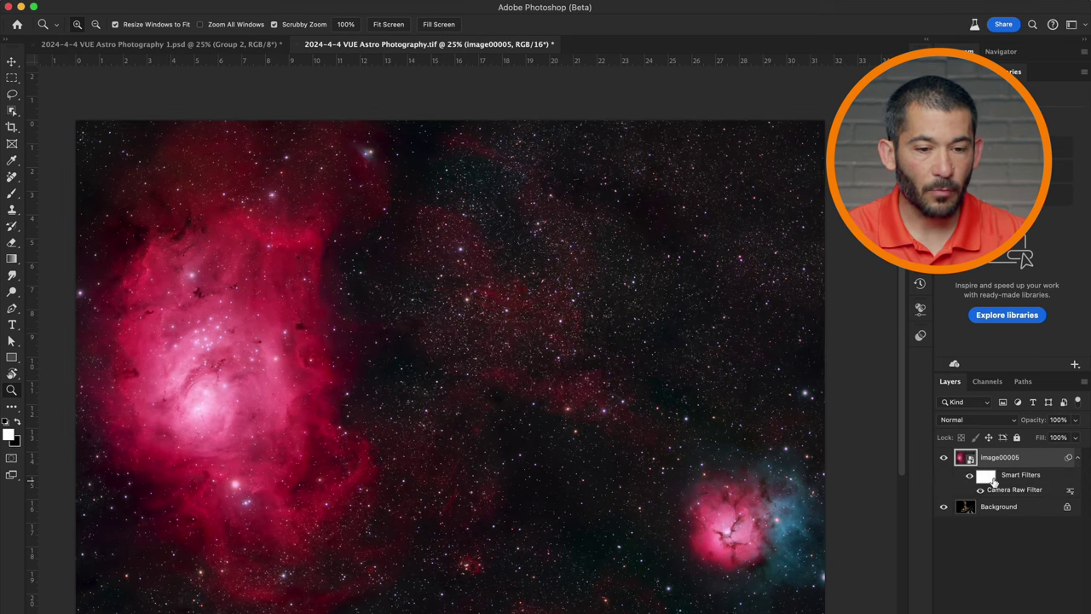
Compare image00005 with and without its smart filters and set the layer's blend mode to Lighten.
left_click(968, 475)
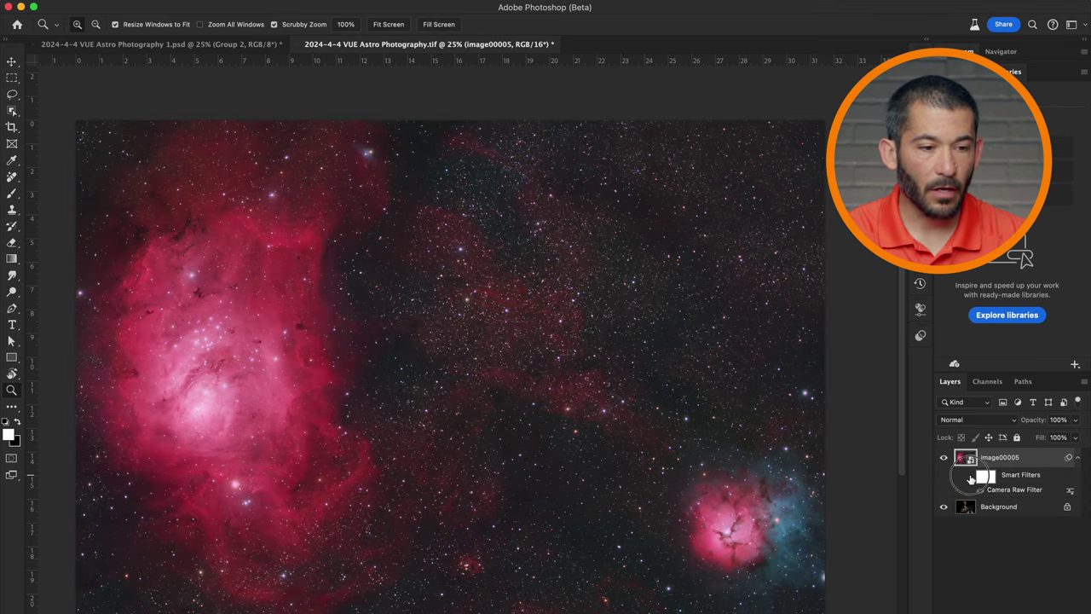
left_click(968, 475)
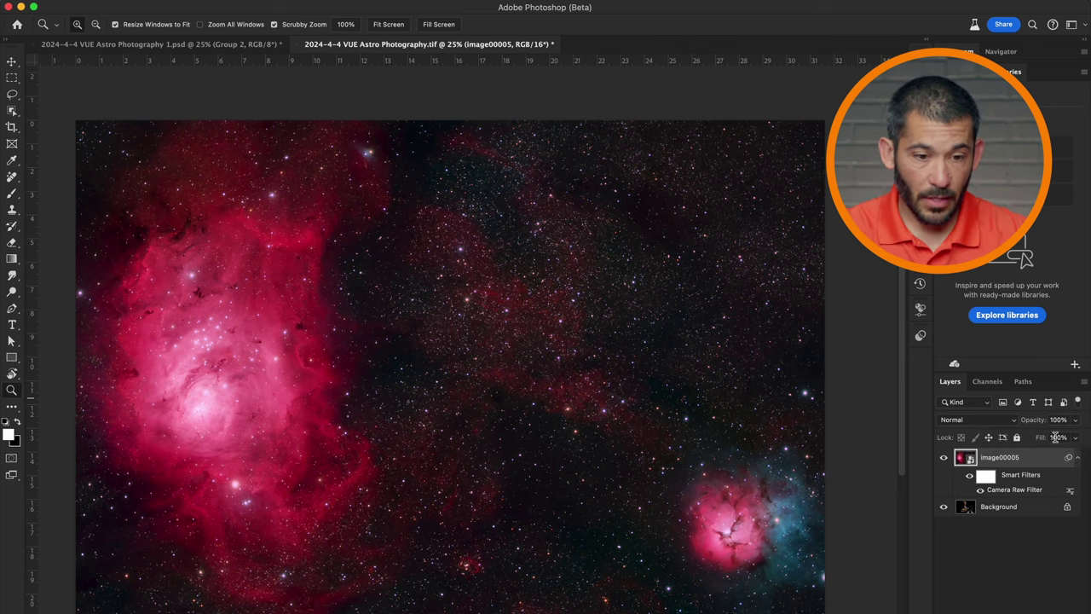
left_click(972, 419)
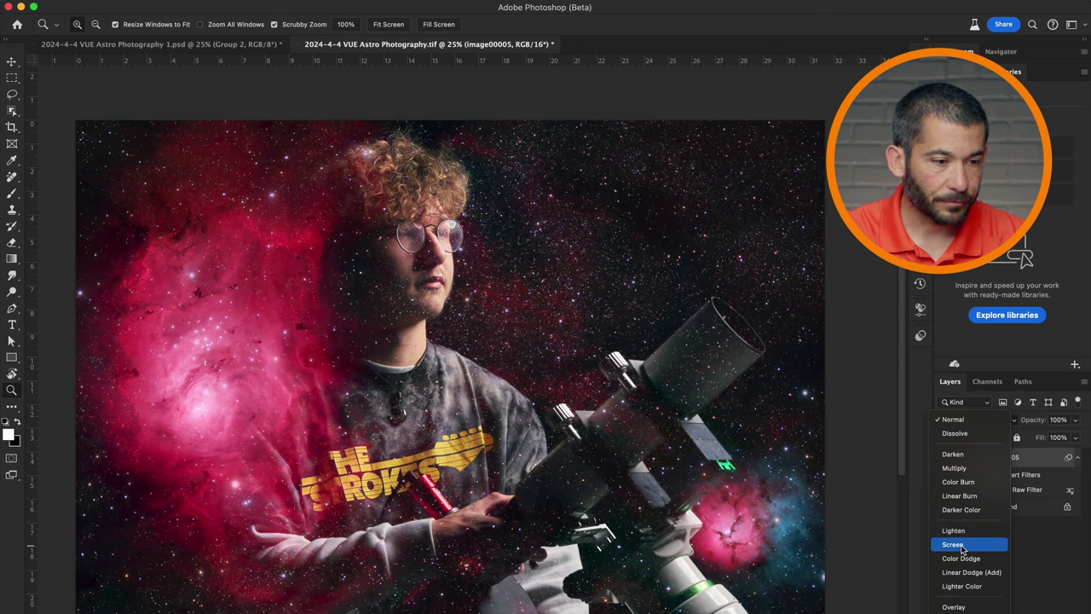
left_click(962, 531)
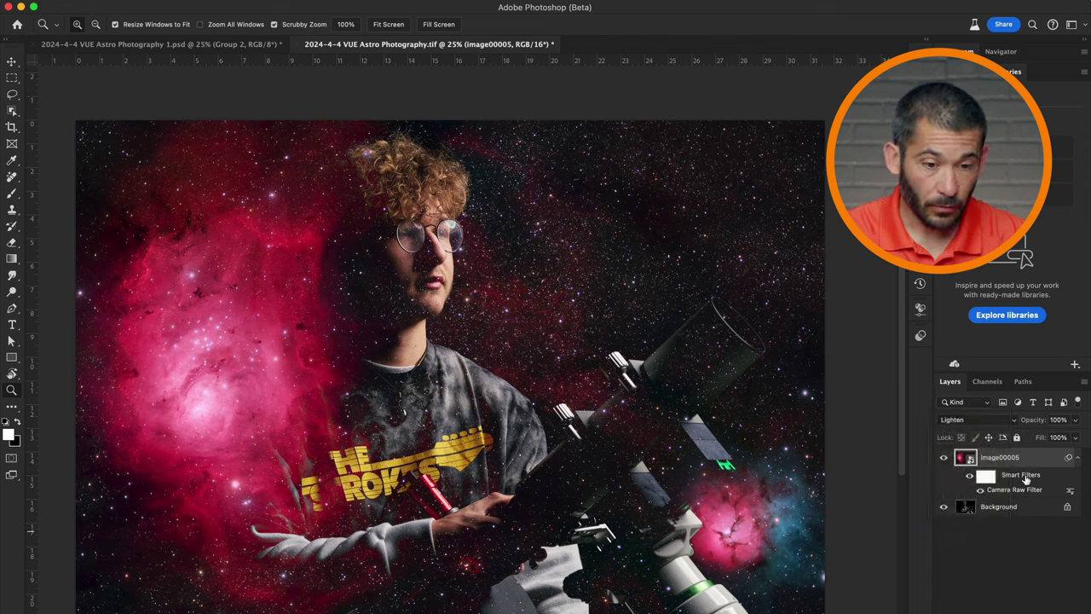
Duplicate the Background portrait layer and move the copy left so the subject overlaps the large pink nebula.
key("v")
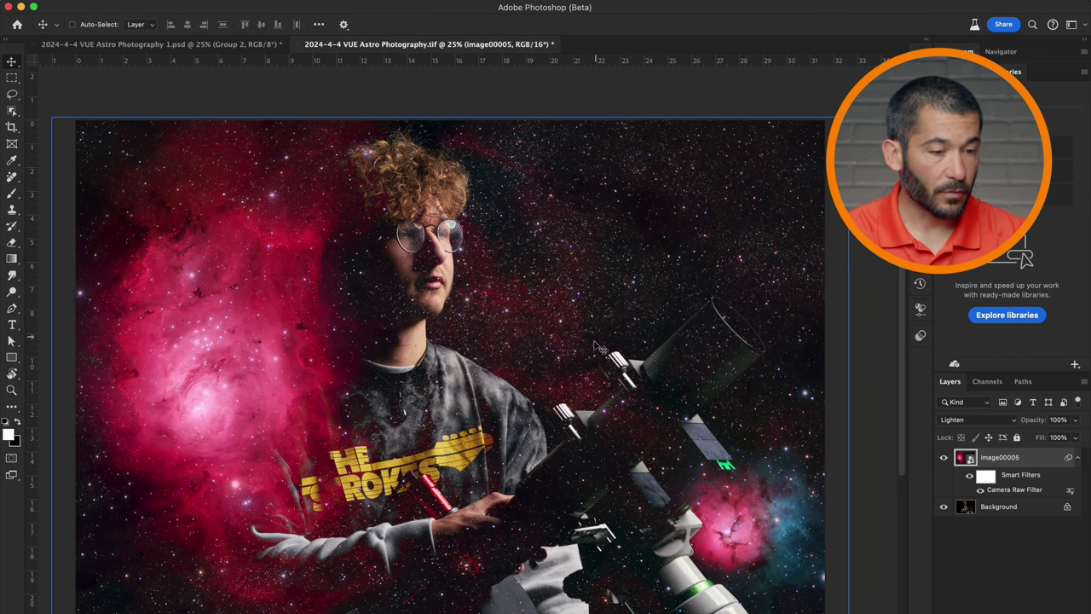
left_click_drag(590, 378, 548, 375)
key("super+z")
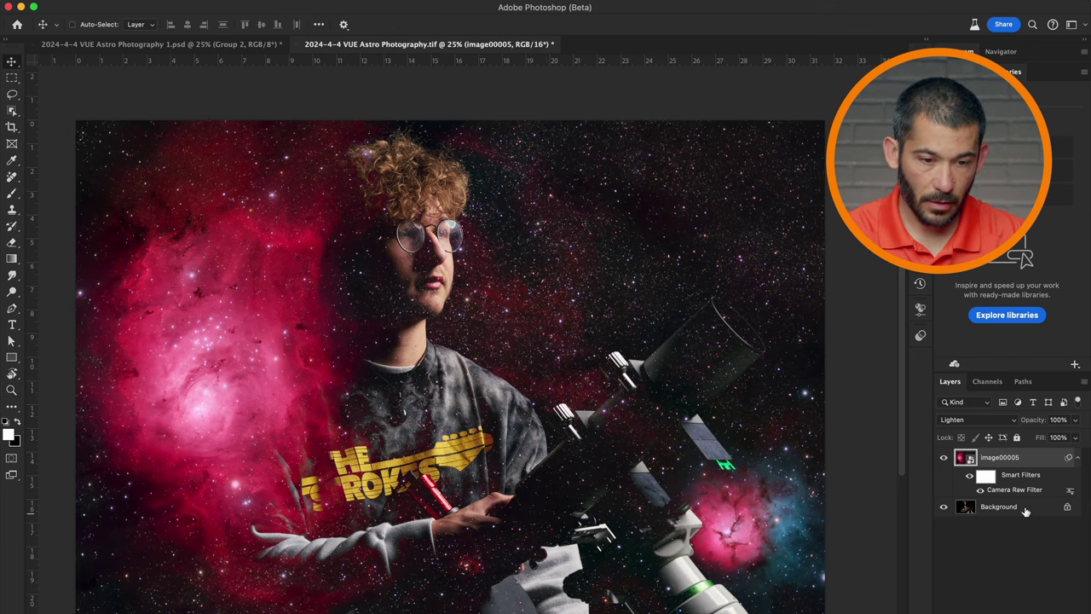
left_click(1023, 511)
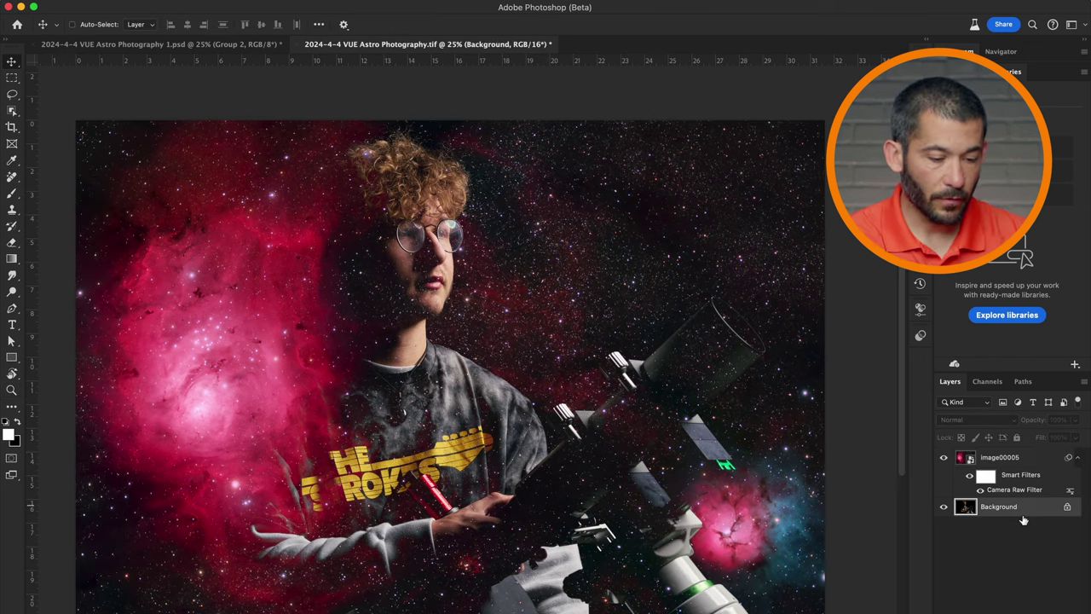
key("super+j")
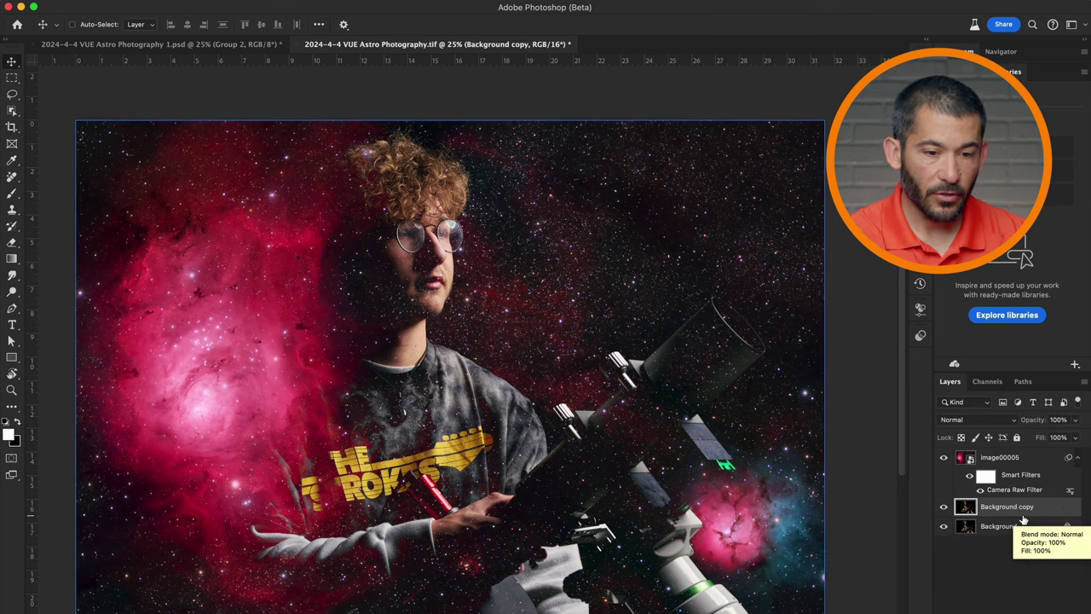
left_click_drag(639, 305, 565, 309)
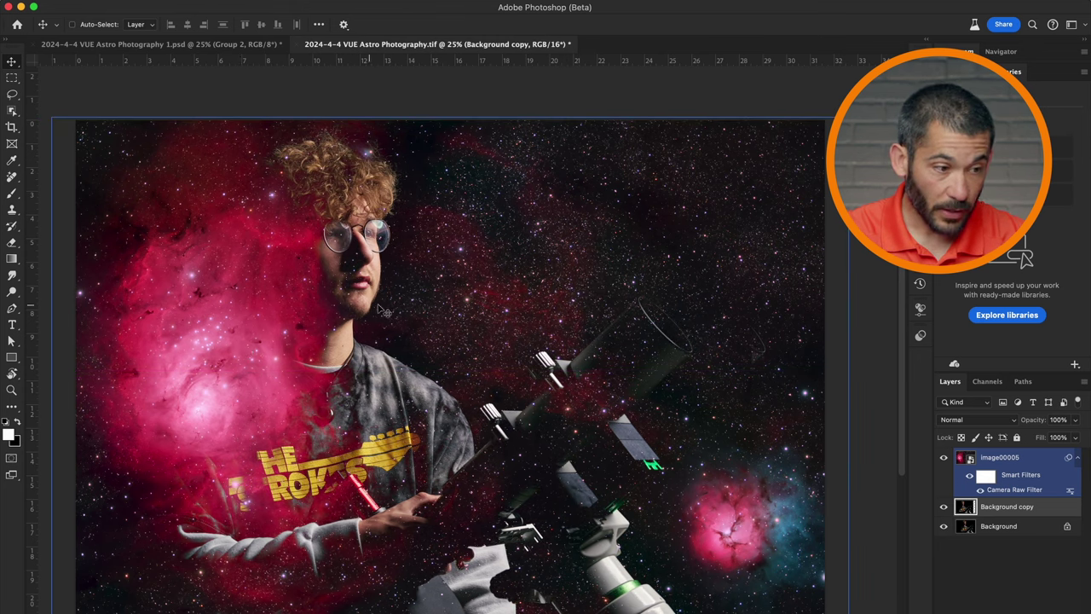
Flip the image00005 layer vertically so the small nebula sits above the telescope, and commit the transform.
left_click(1035, 460)
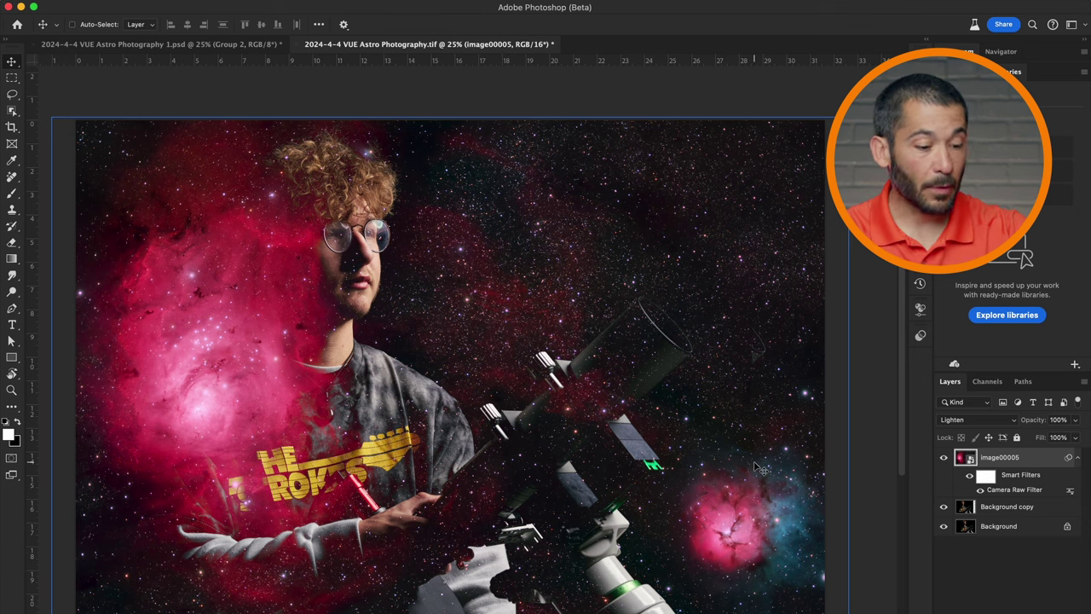
key("super+t")
right_click(677, 291)
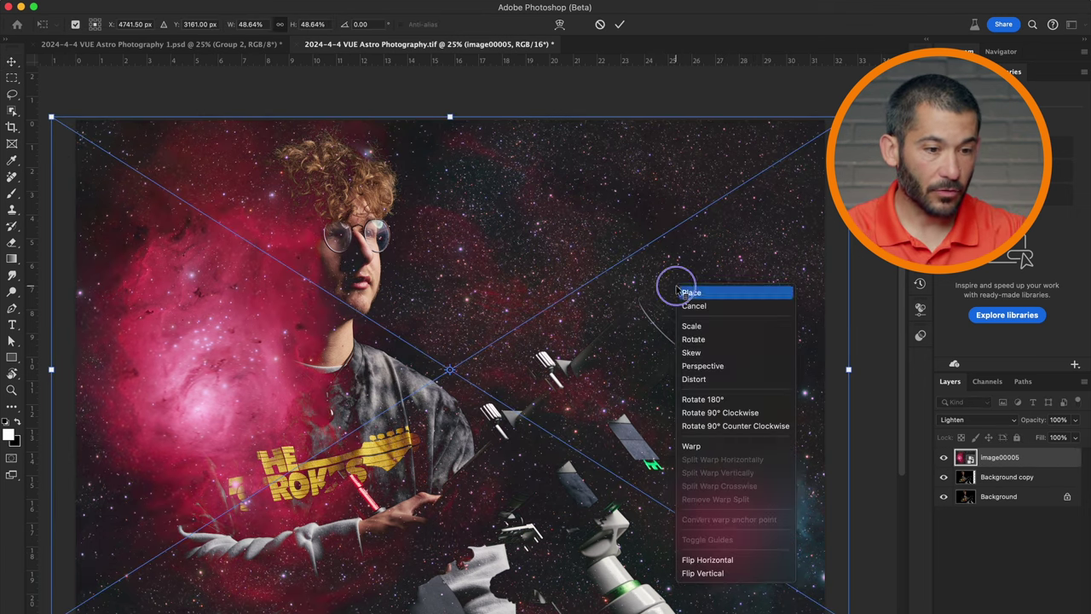
key("Escape")
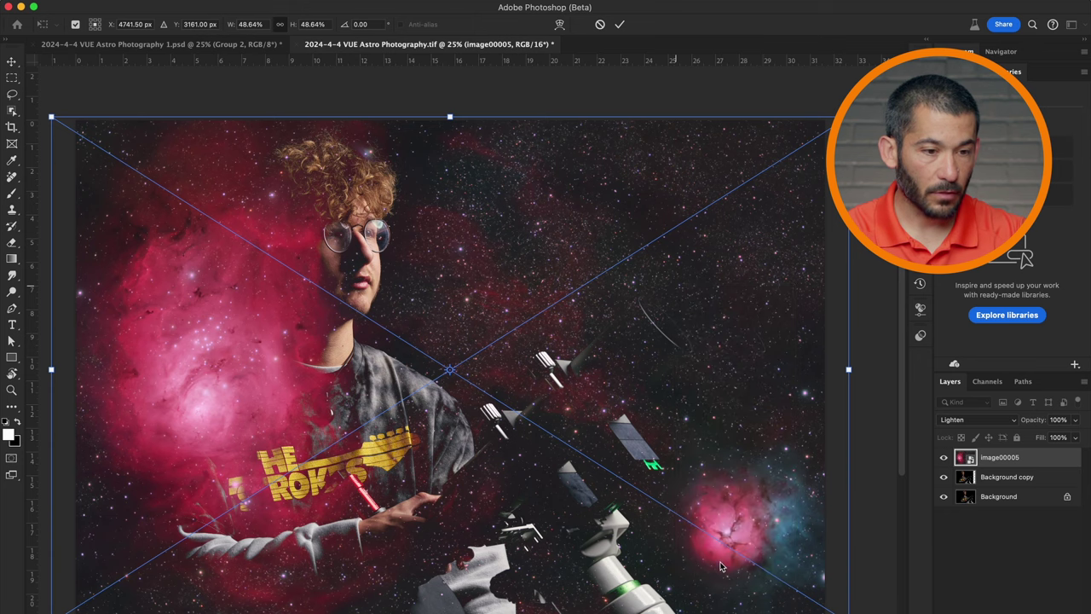
key("super+z")
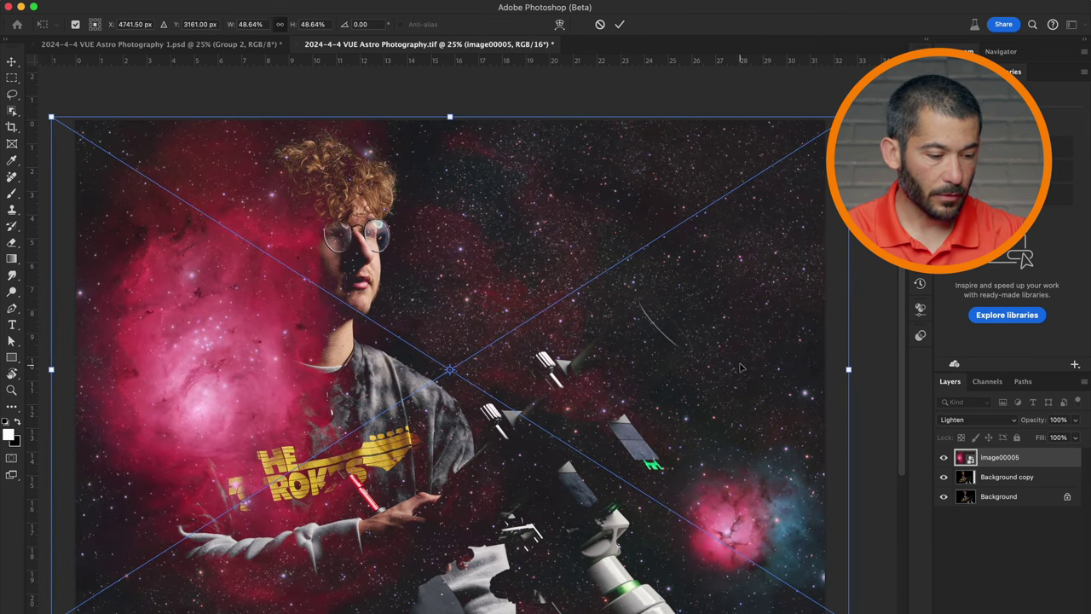
right_click(740, 367)
left_click(758, 537)
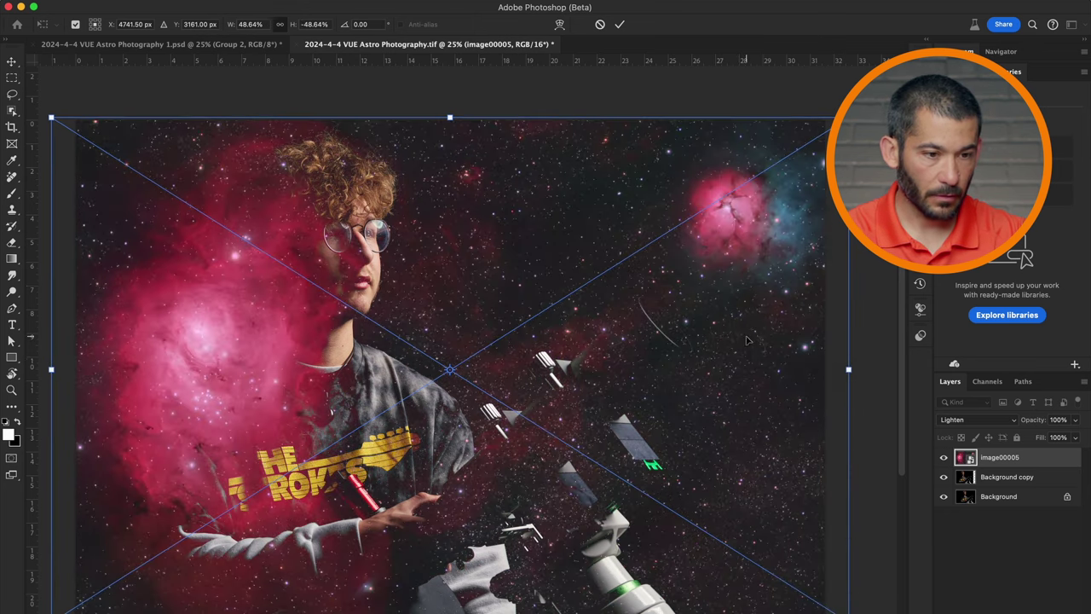
left_click_drag(698, 256, 697, 257)
left_click_drag(707, 255, 690, 254)
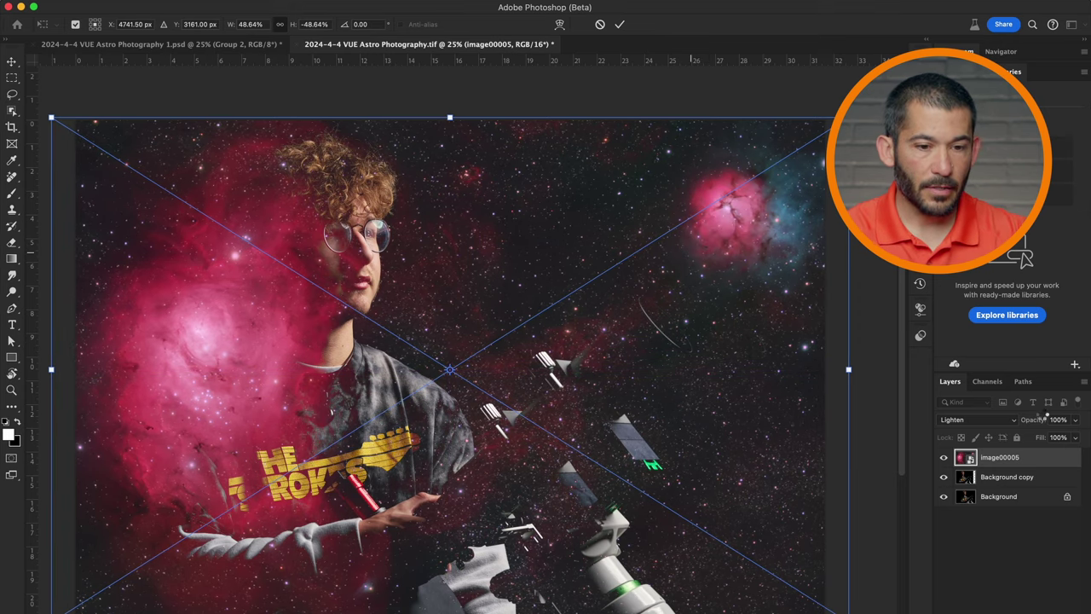
key("Return")
Move the Background copy portrait up and slightly right, bringing the telescope closer to the small nebula.
left_click(1010, 506)
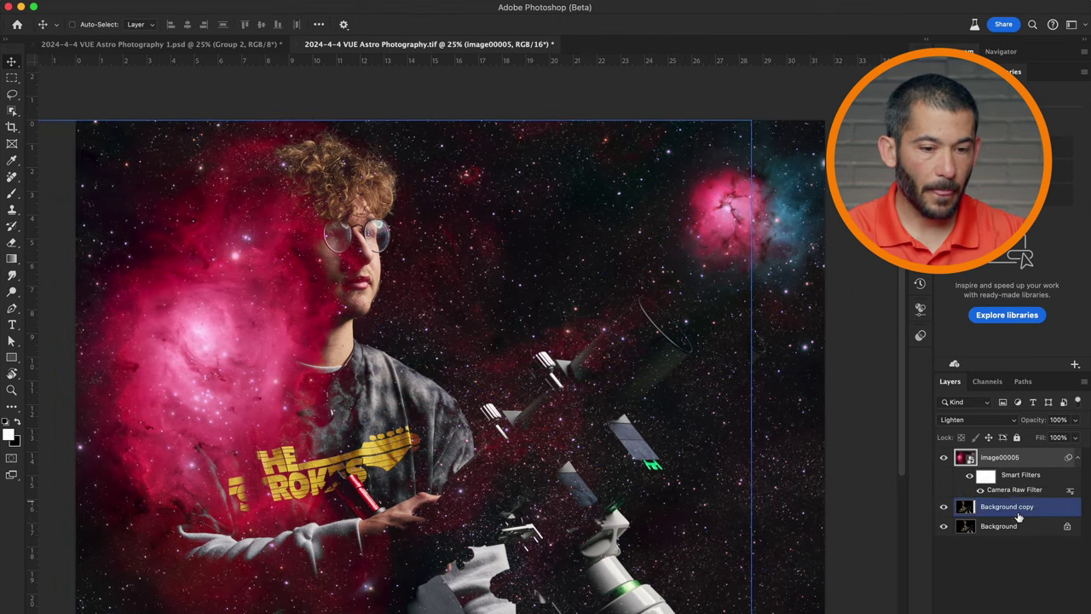
left_click_drag(764, 380, 779, 348)
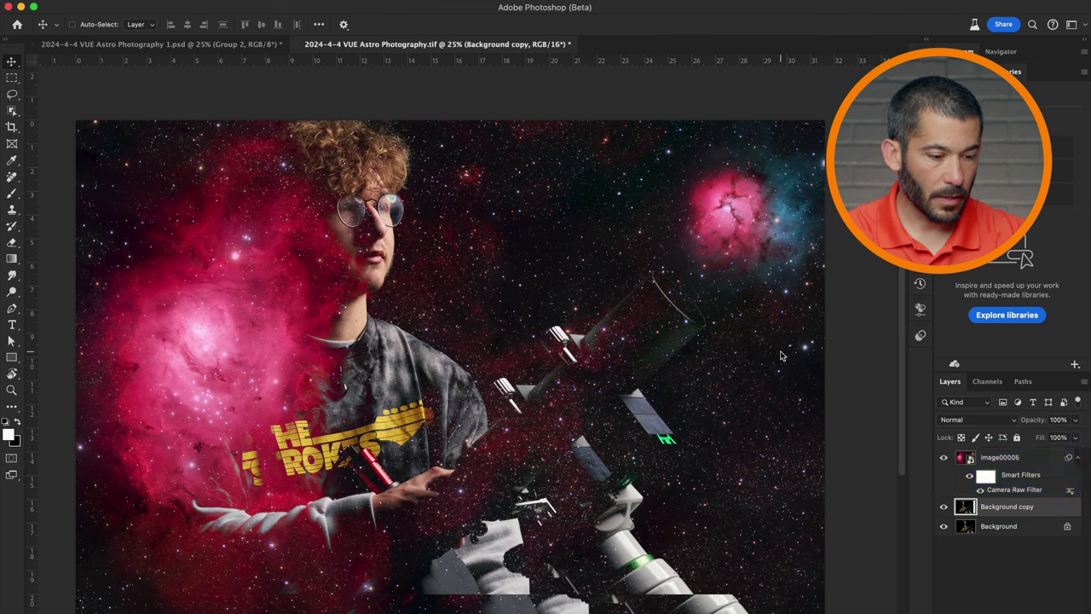
Crop the canvas's bottom edge up past the portrait copy's visible lower edge, with Delete Cropped Pixels turned off.
key("c")
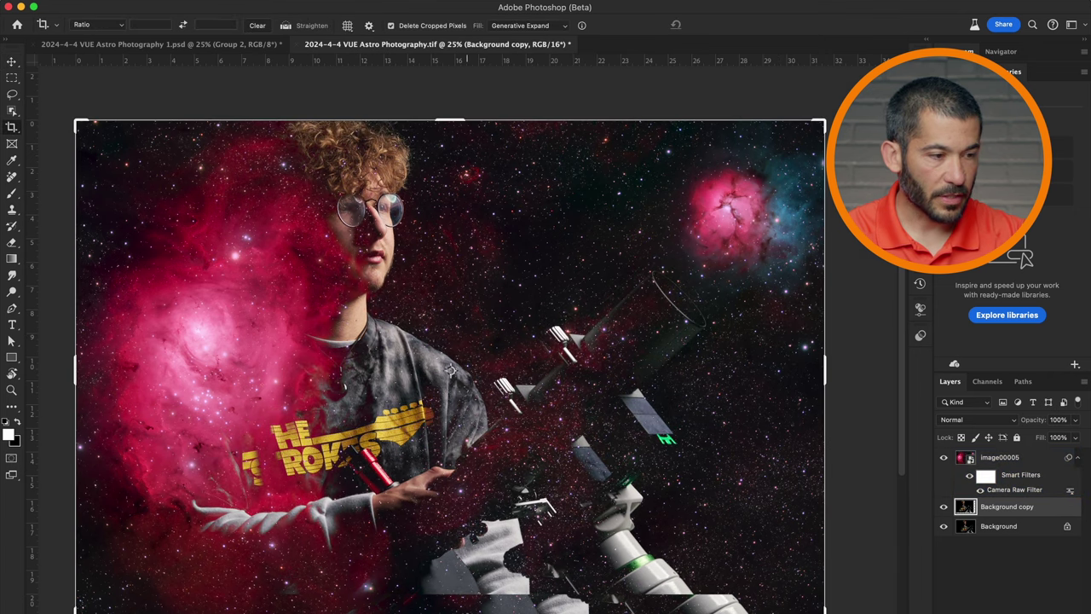
left_click_drag(457, 608, 456, 607)
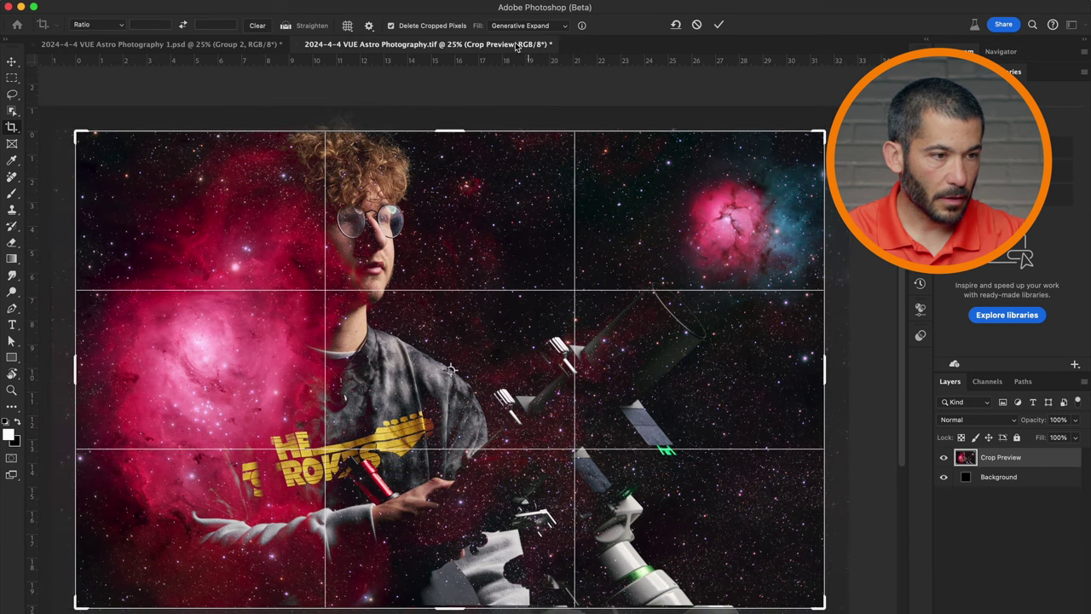
left_click(410, 31)
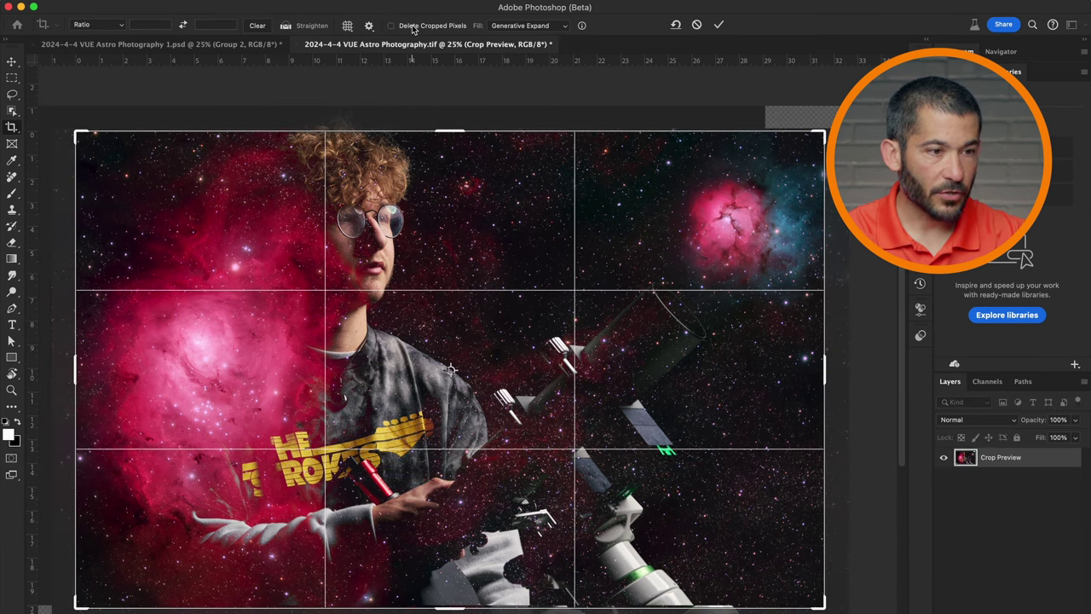
left_click_drag(459, 606, 457, 604)
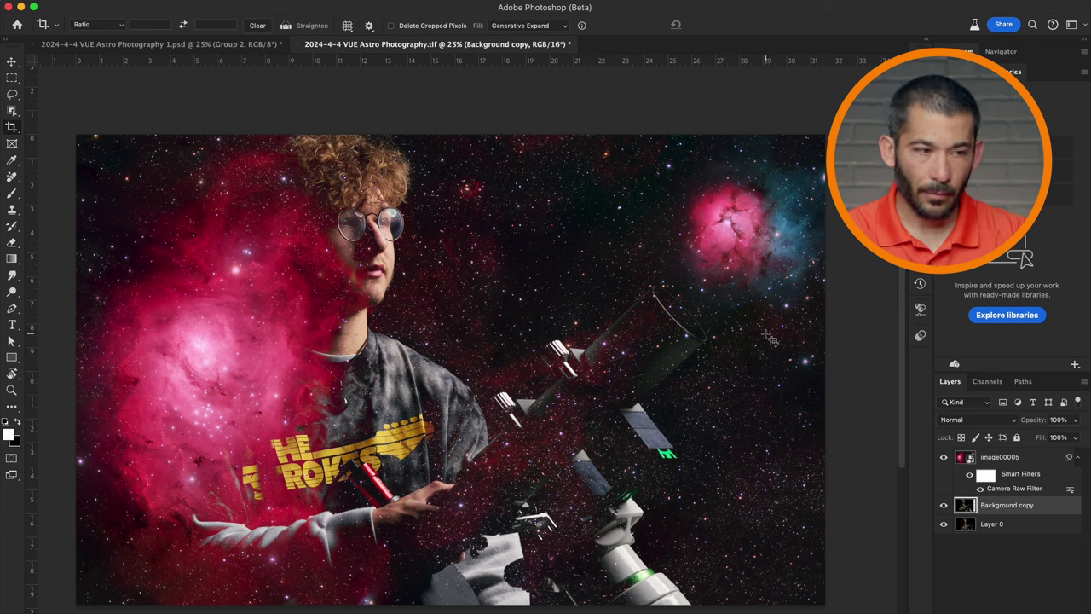
Nudge the Background copy portrait slightly to the left with the Move tool.
key("v")
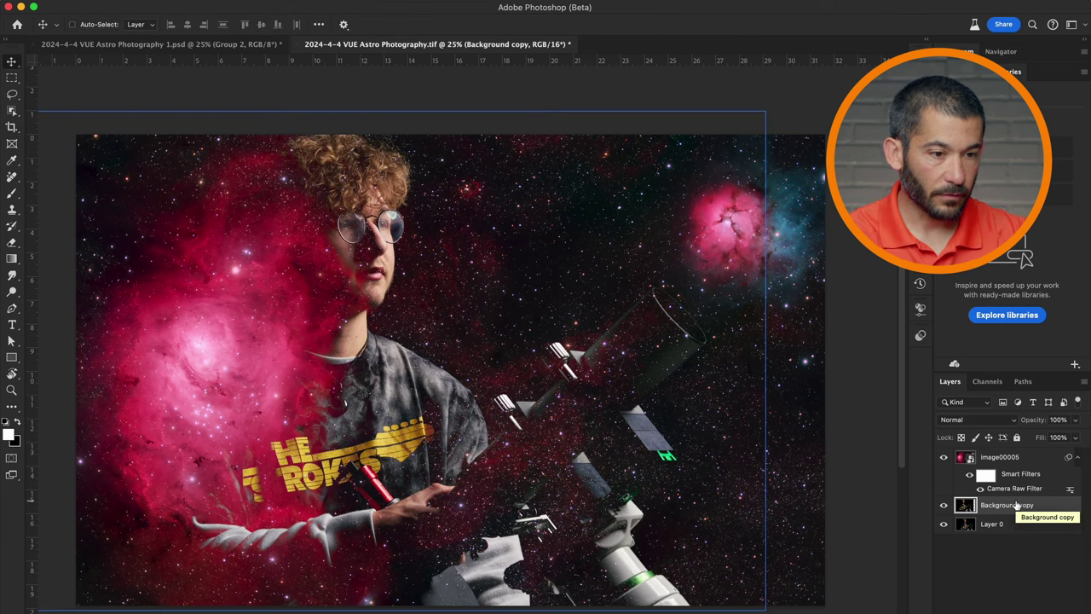
key("Up")
key("Up")
key("Up")
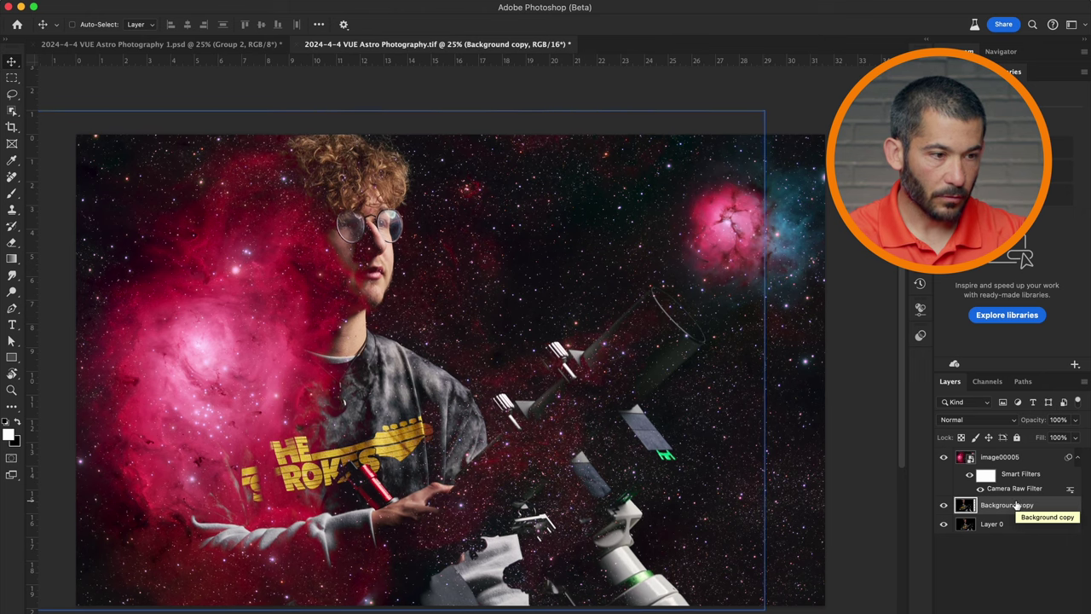
key("alt+bracketright")
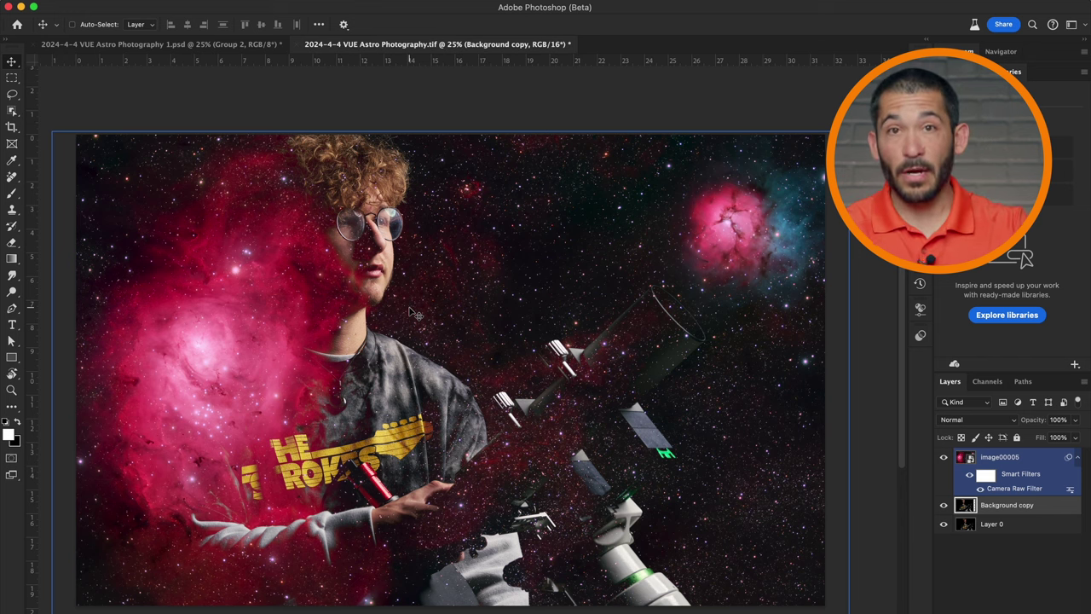
Look through the blend modes available for the Background copy layer, leaving it on Normal.
left_click(967, 419)
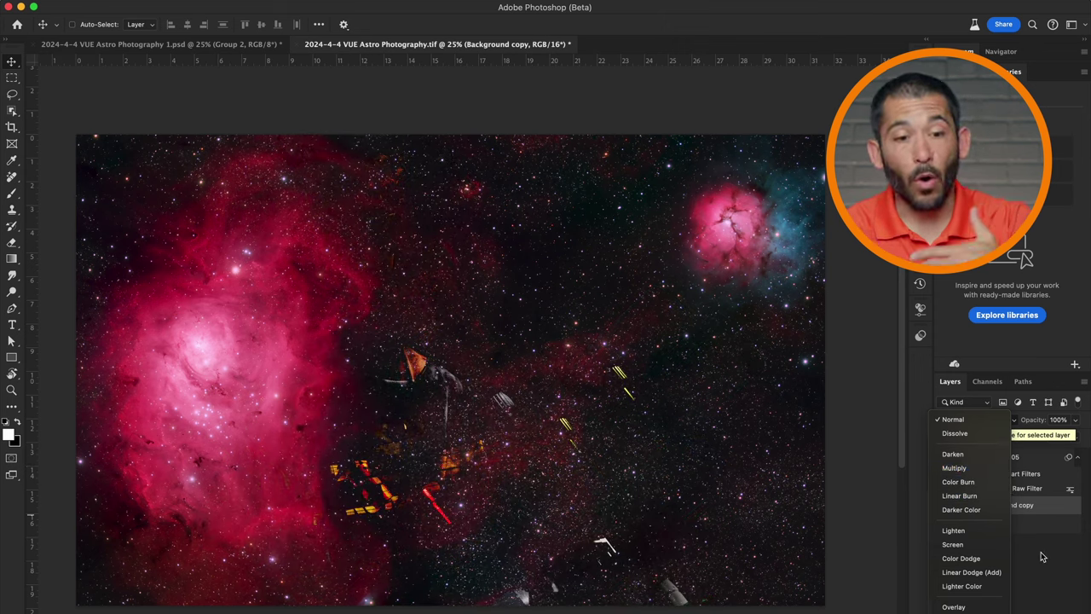
left_click(1040, 555)
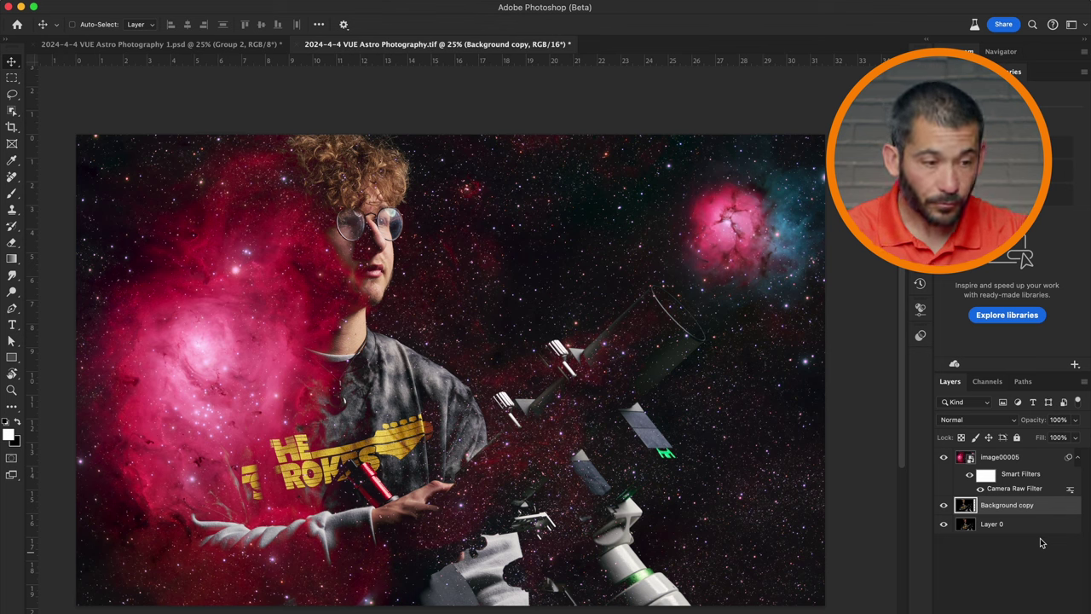
key("alt+bracketright")
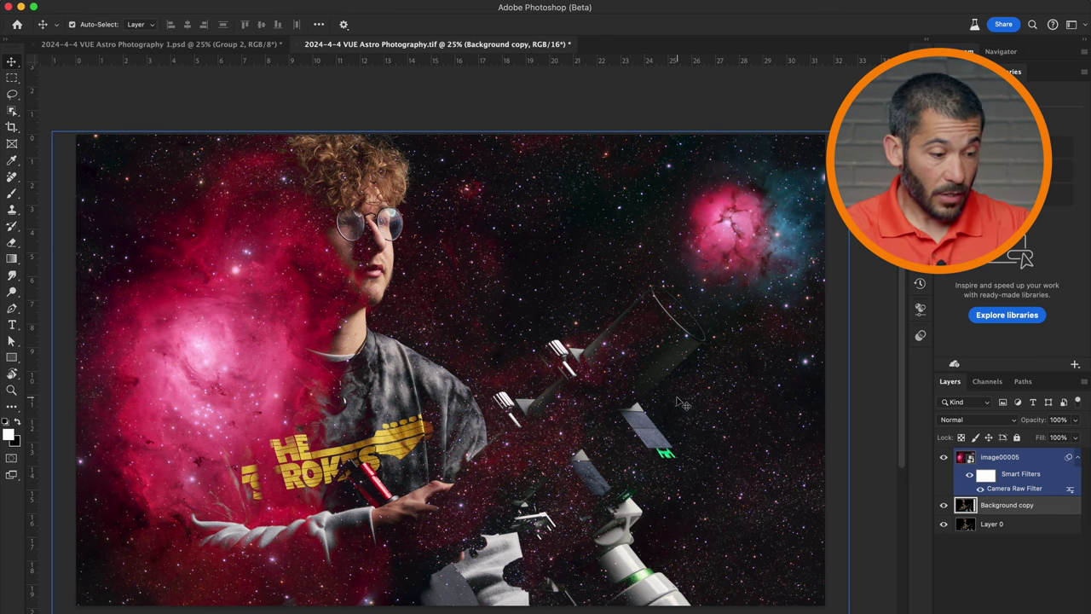
Switch to the document 2024-4-4 VUE Astro Photography 1.psd and show Group 4.
key("ctrl+Tab")
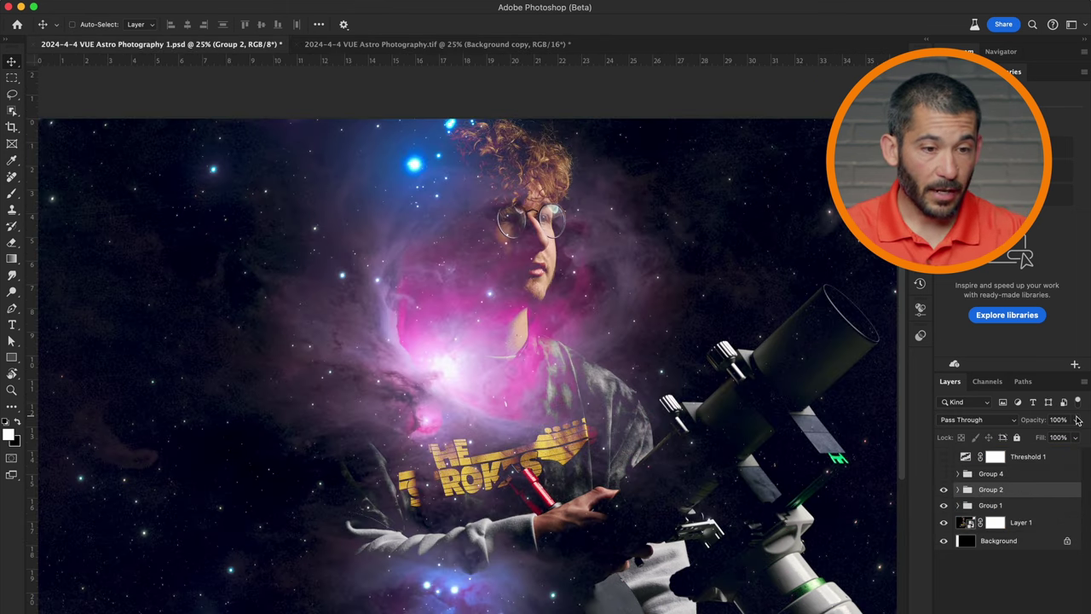
key("super+minus")
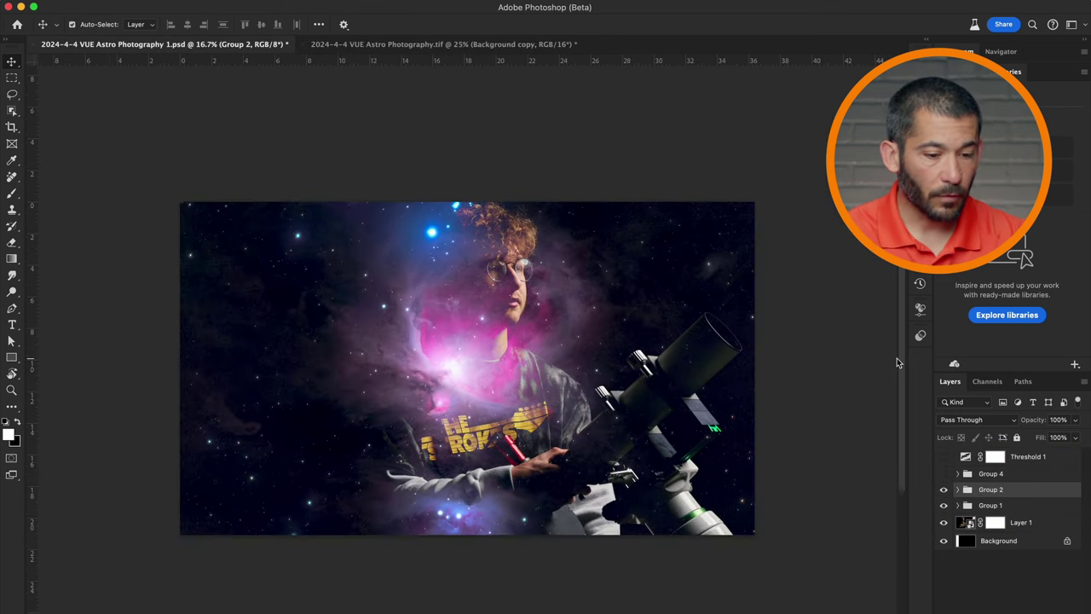
key("super+plus")
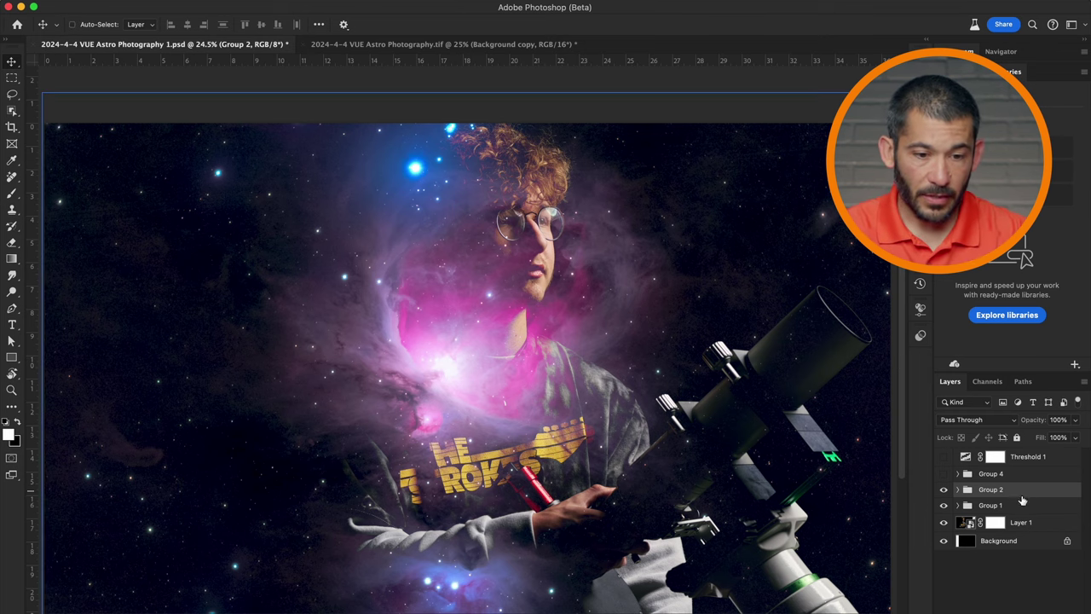
left_click(943, 475)
left_click(946, 477)
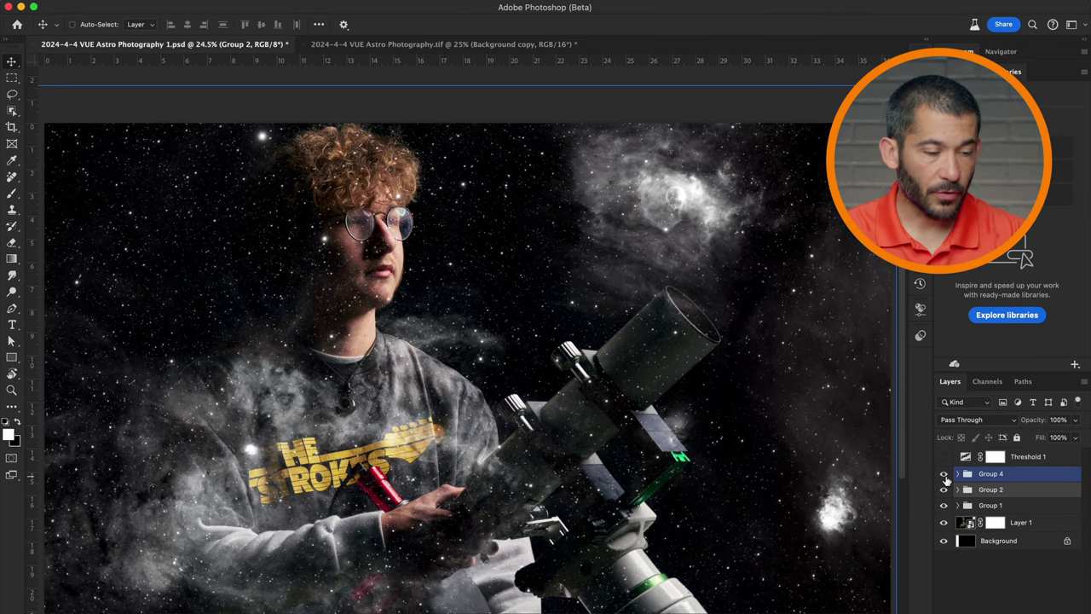
Expand Group 4 and its nested Group 3, examine the layers inside, and check the blend mode of image00009.
left_click(957, 474)
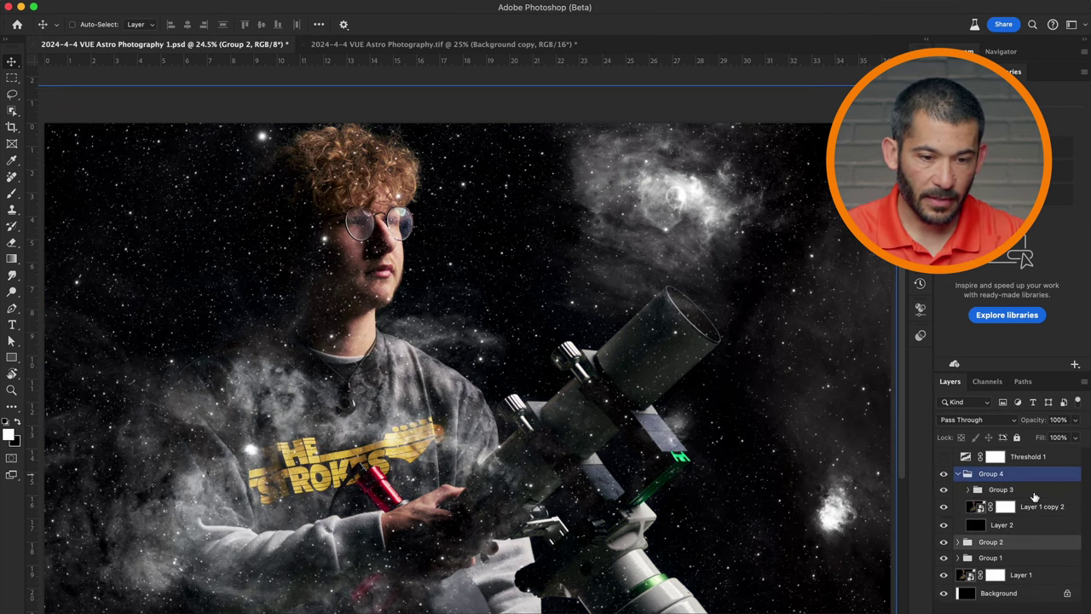
left_click(1022, 507)
left_click(1001, 489)
left_click(967, 489)
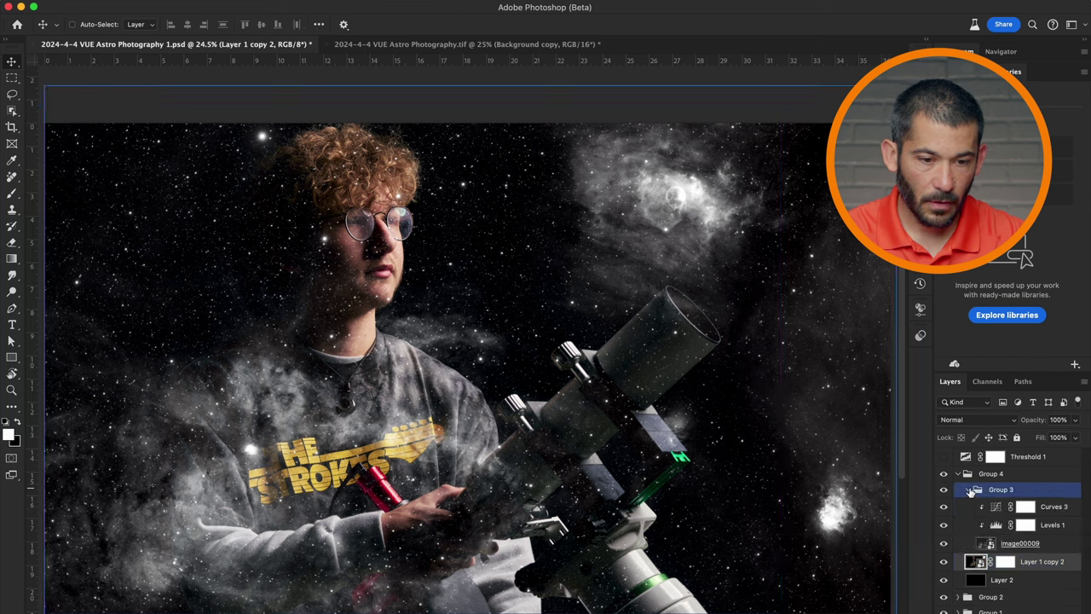
left_click(1040, 524)
left_click(1023, 543)
left_click(961, 478)
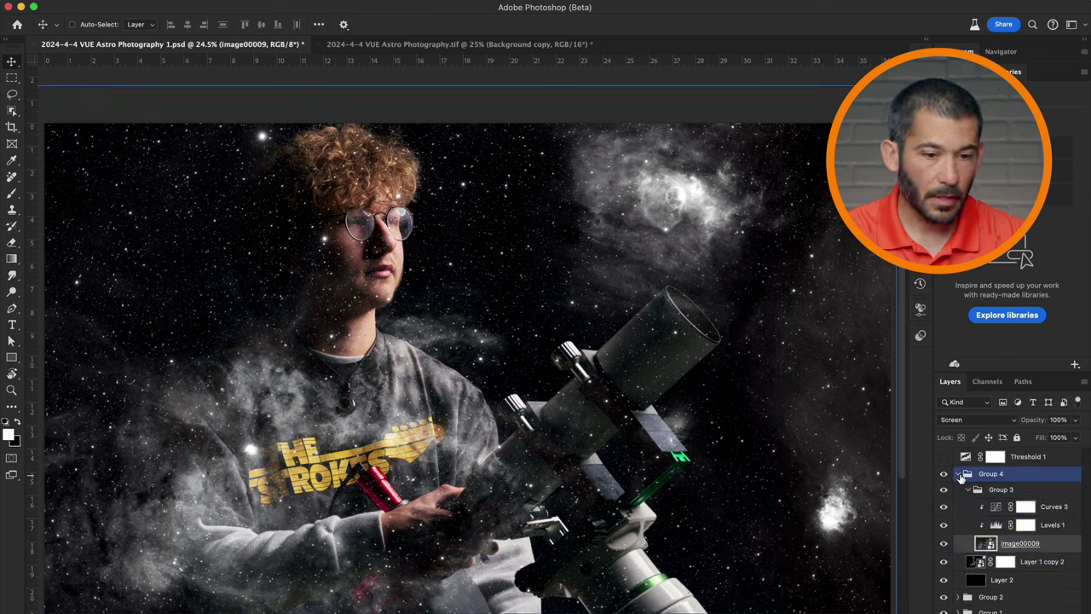
left_click(980, 419)
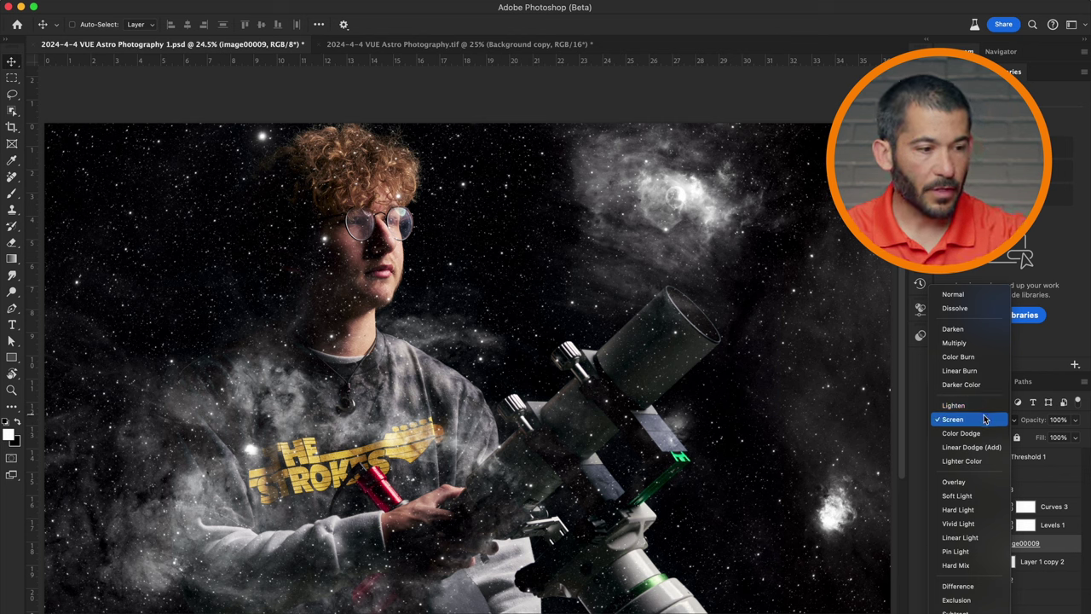
left_click(983, 420)
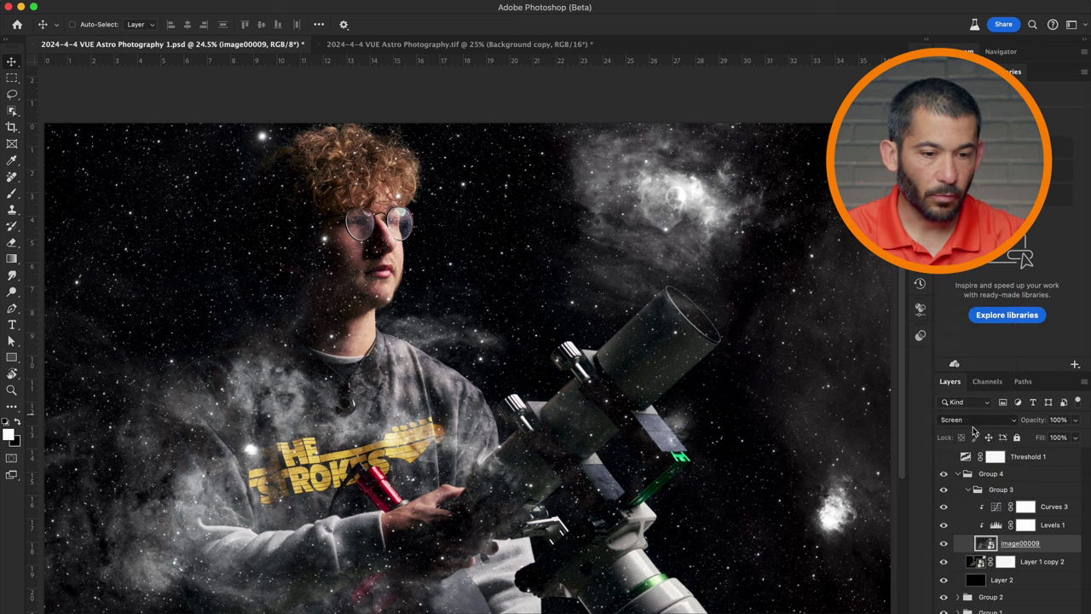
Collapse Group 4 and hide it to view the purple nebula composite beneath.
left_click(959, 474)
left_click(957, 474)
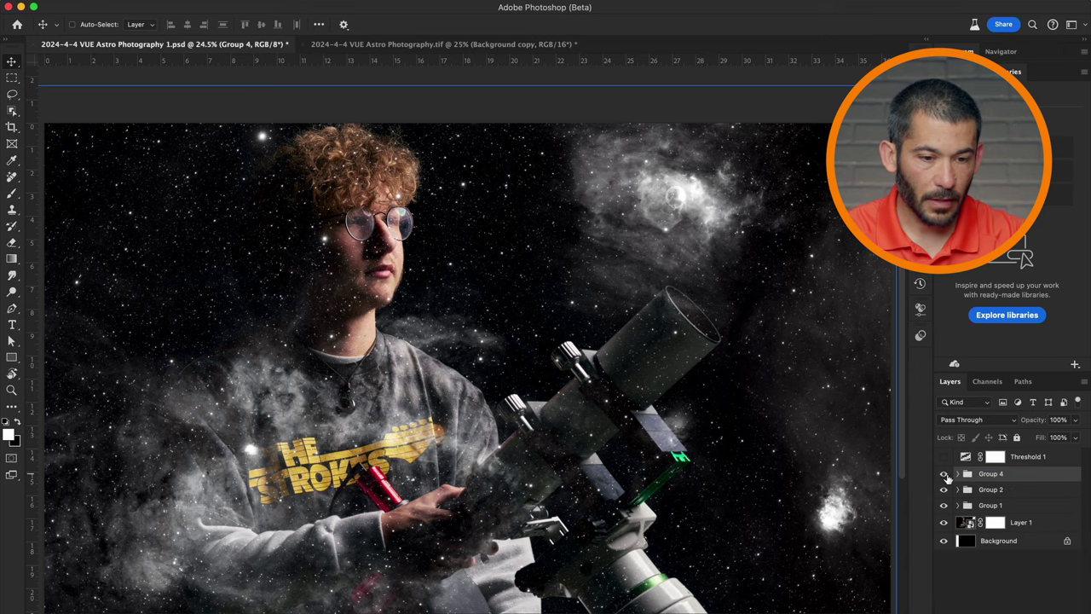
left_click(944, 476)
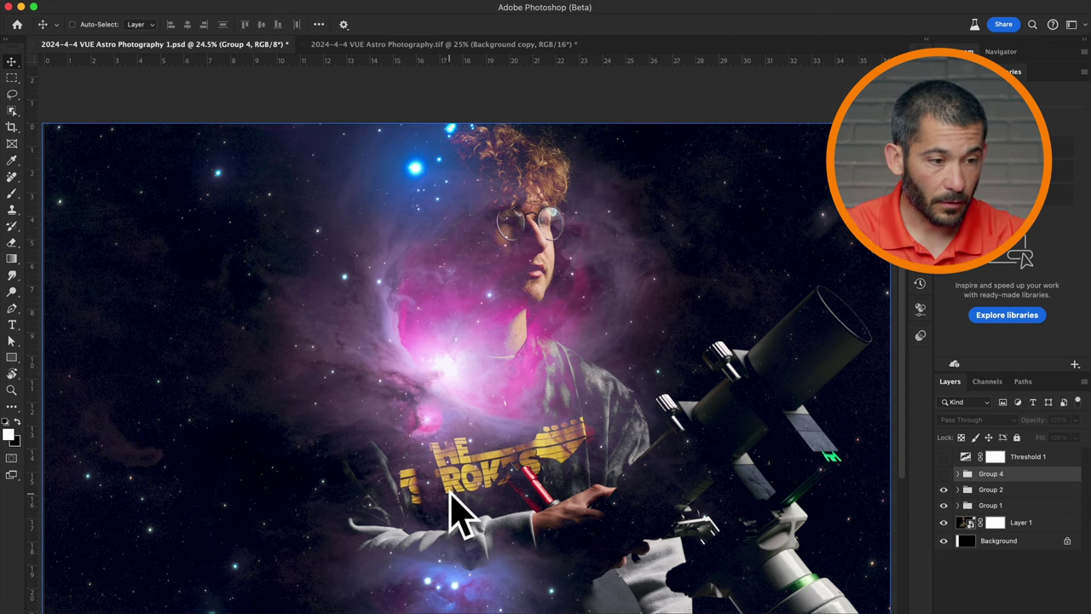
Try cropping a wide strip off the left side of the purple nebula composite, and undo the crop.
key("c")
left_click_drag(44, 375, 149, 379)
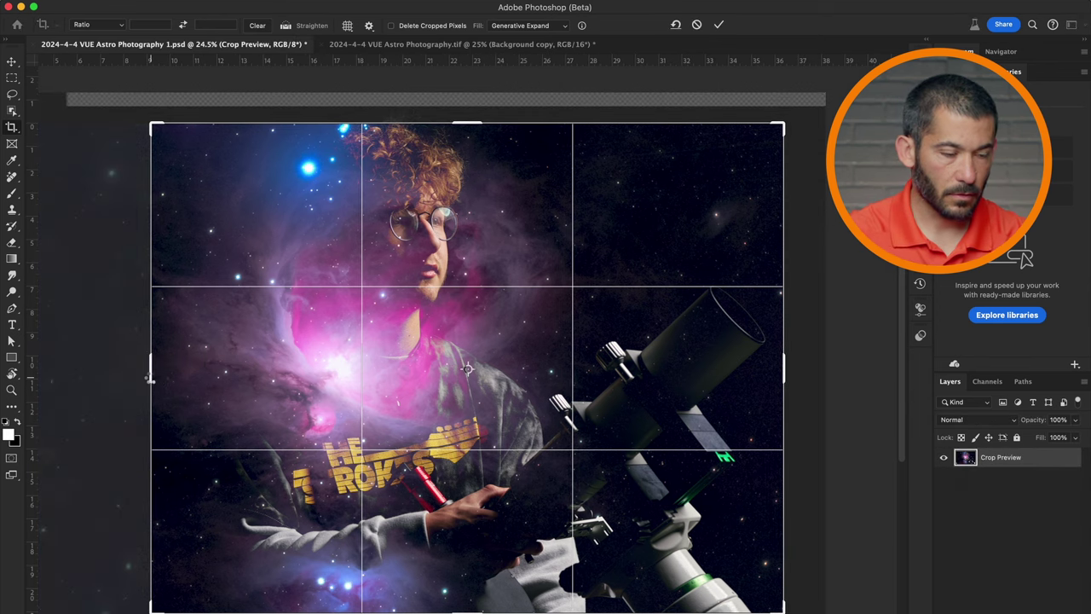
key("Return")
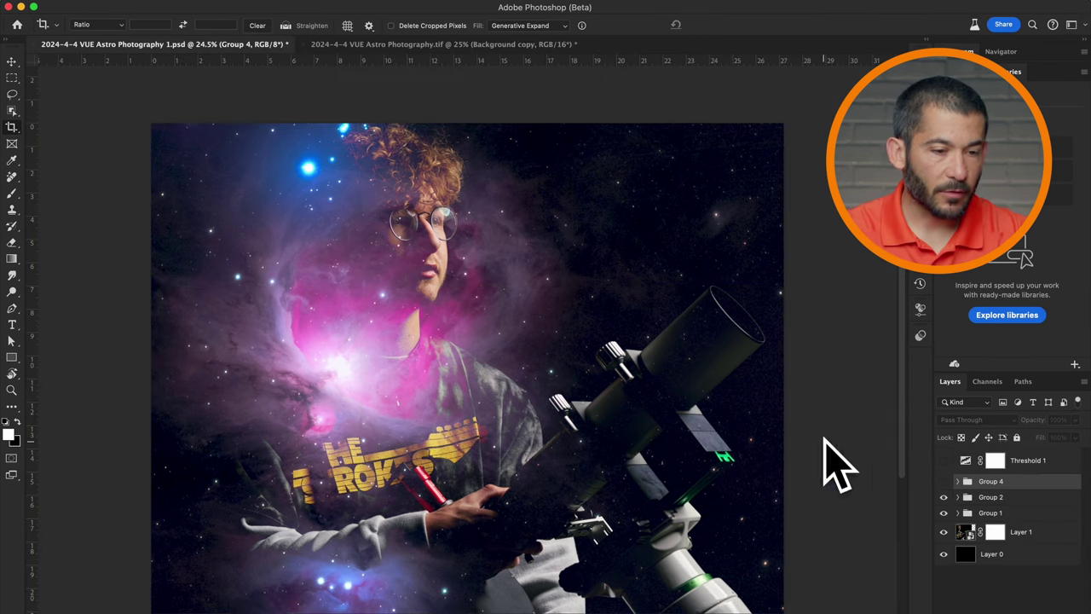
key("super+z")
Hide Group 2 to view the red nebula composite in Group 1 and compare it with the TIFF document.
left_click(944, 489)
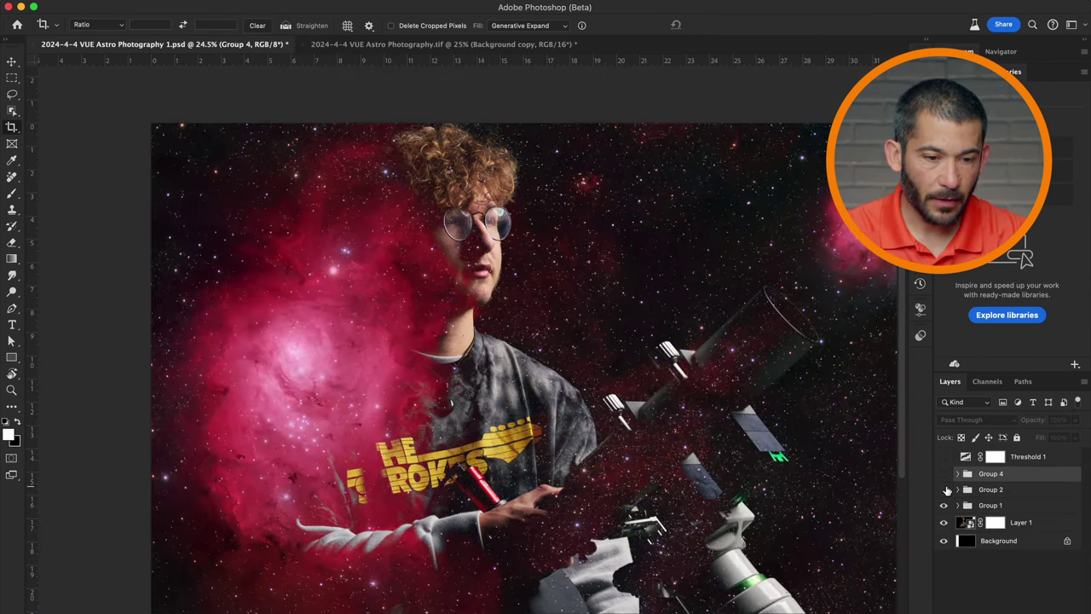
left_click(395, 45)
left_click(236, 44)
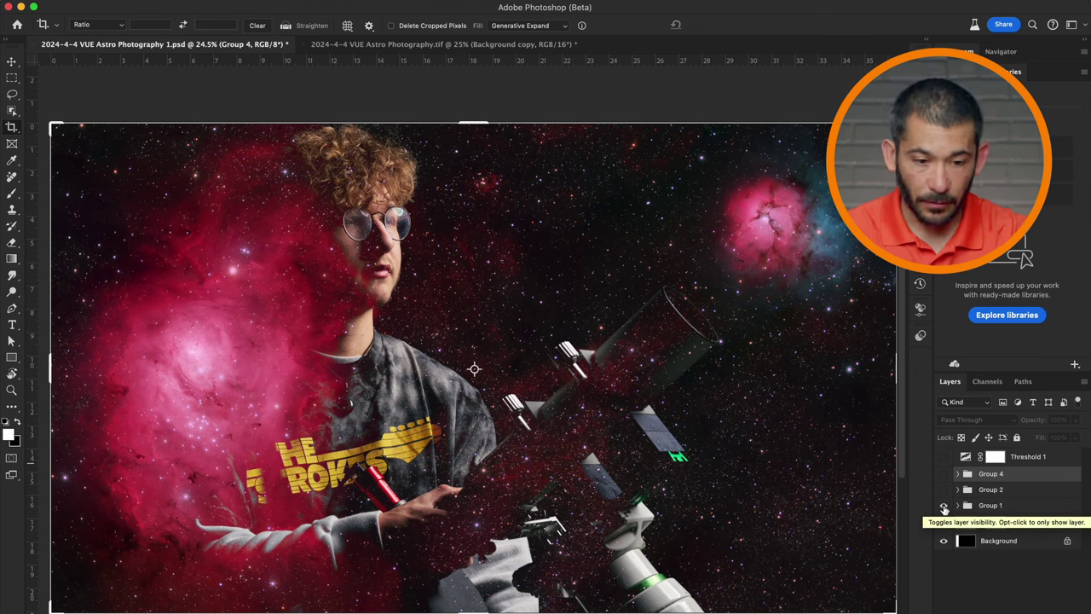
left_click(943, 506)
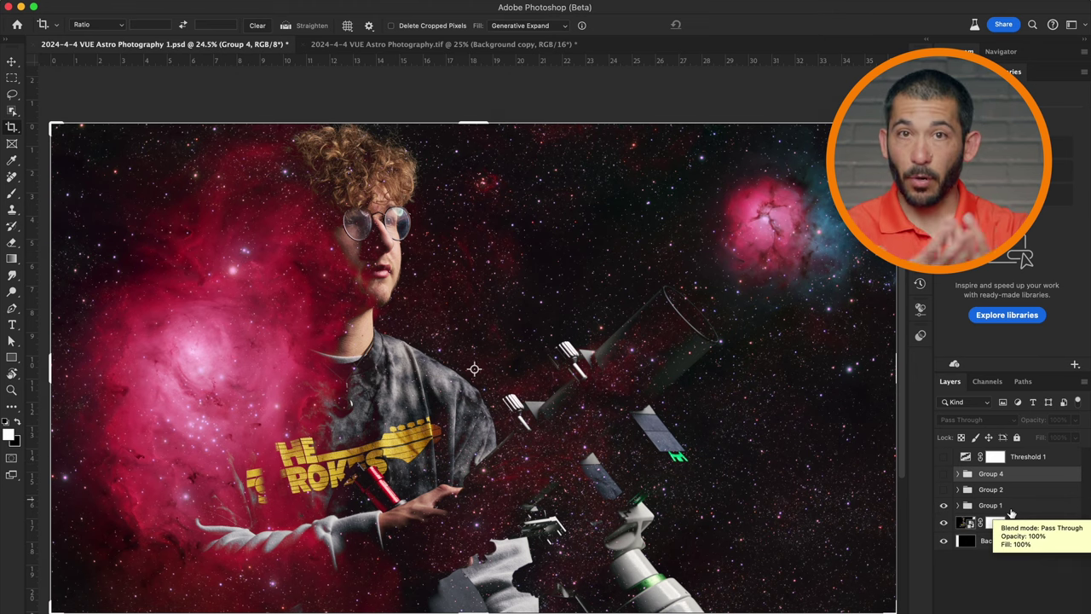